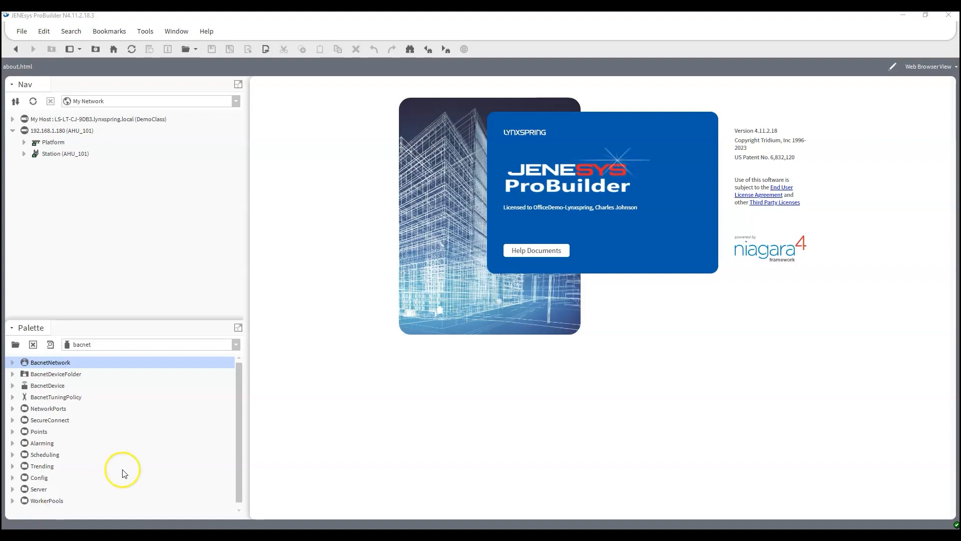
- Expand the AHU_101 station's Config and Drivers nodes and open the Driver Manager view of Drivers
{"action": "left_click", "coordinate": [23, 153]}
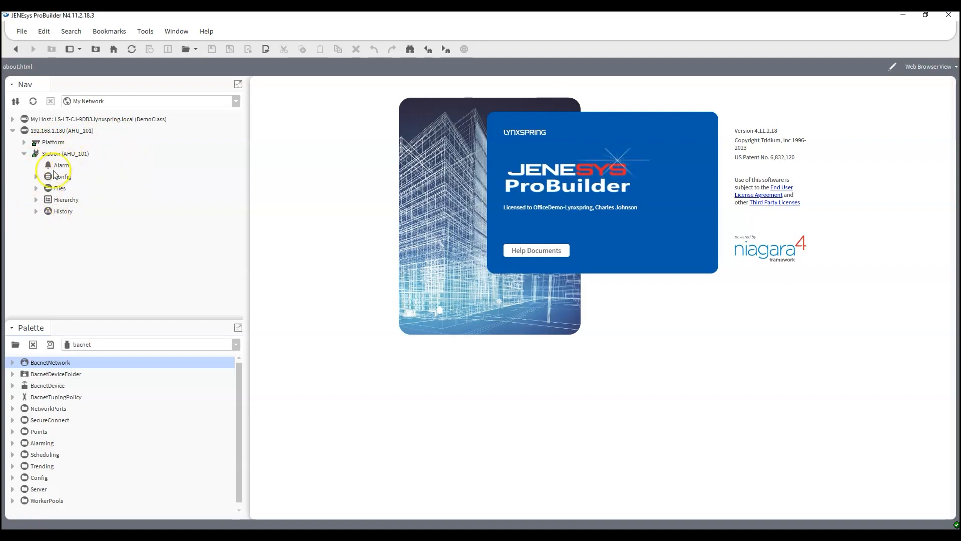
{"action": "left_click", "coordinate": [36, 178]}
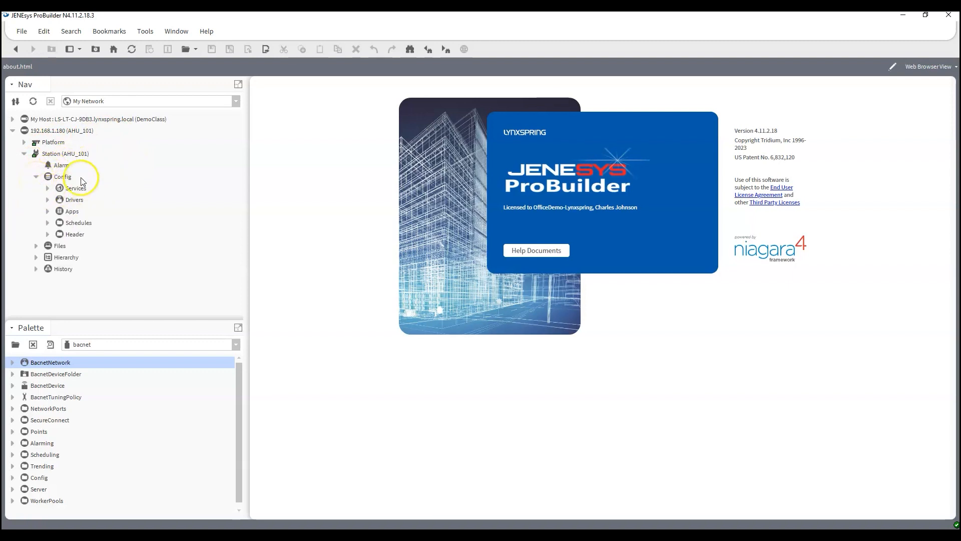
{"action": "left_click", "coordinate": [48, 200]}
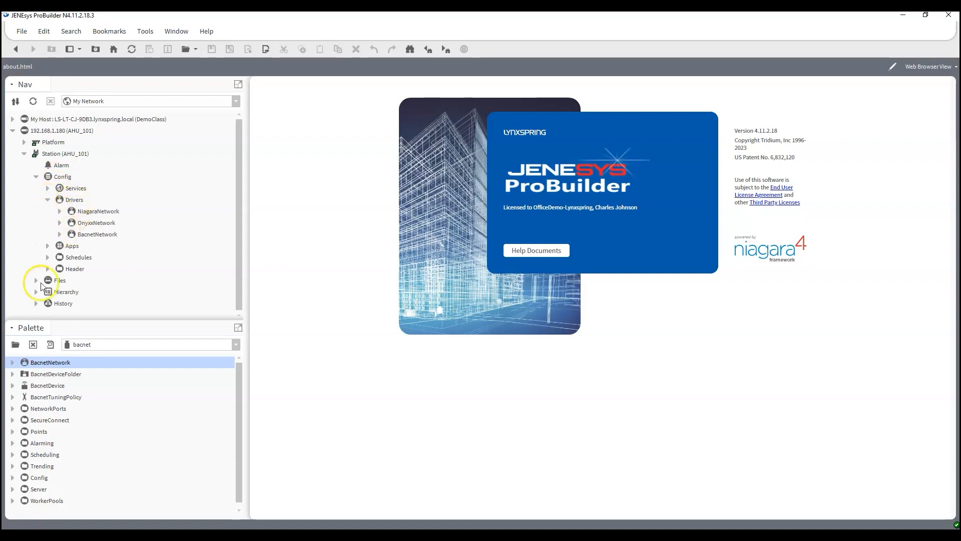
{"action": "right_click", "coordinate": [82, 200]}
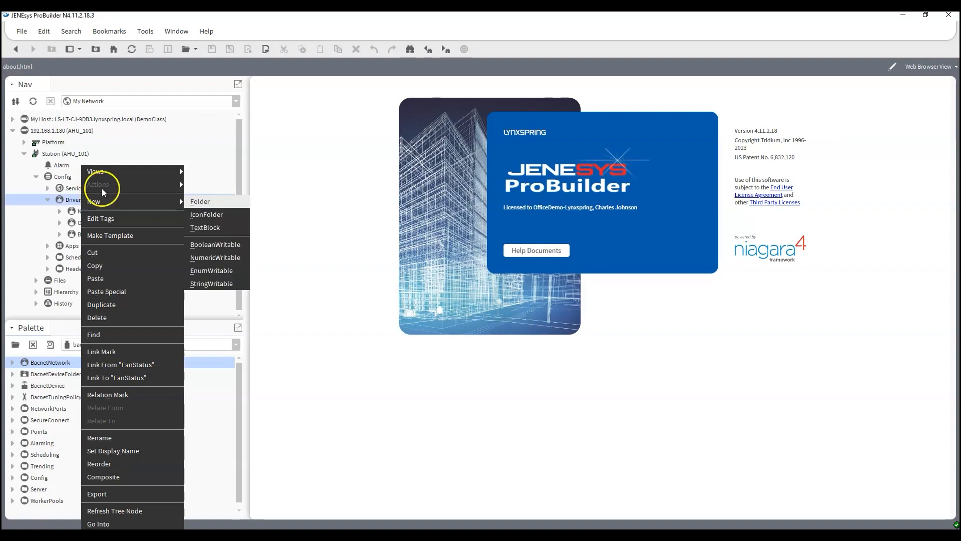
{"action": "mouse_move", "coordinate": [161, 173]}
{"action": "left_click", "coordinate": [226, 172]}
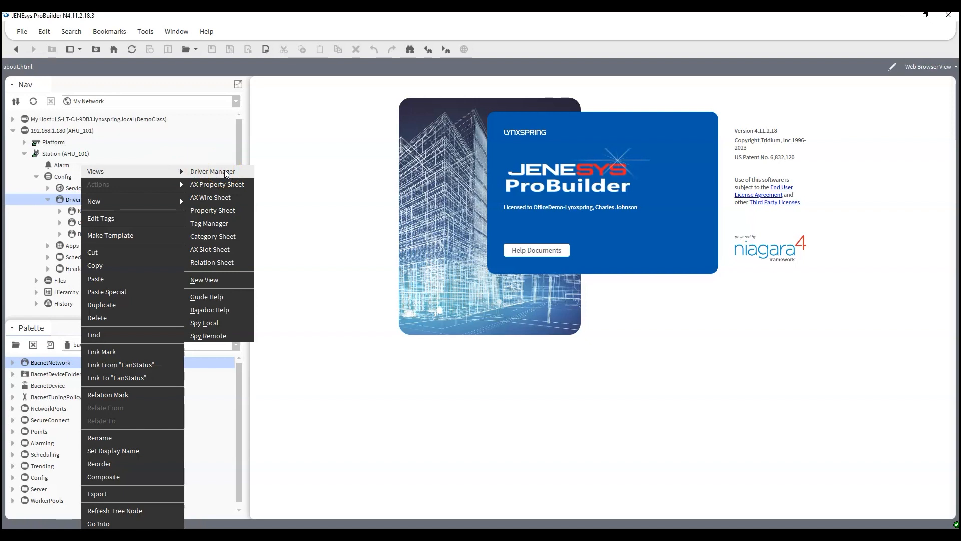
{"action": "left_click", "coordinate": [227, 172]}
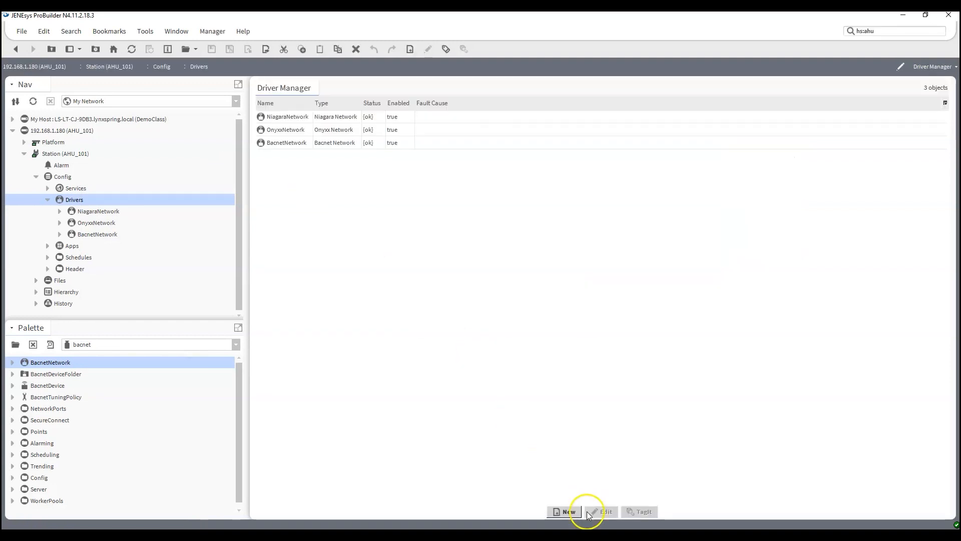
- Add one Modbus Tcp Network to the station's drivers, keeping the default name and enabled setting
{"action": "left_click", "coordinate": [564, 511]}
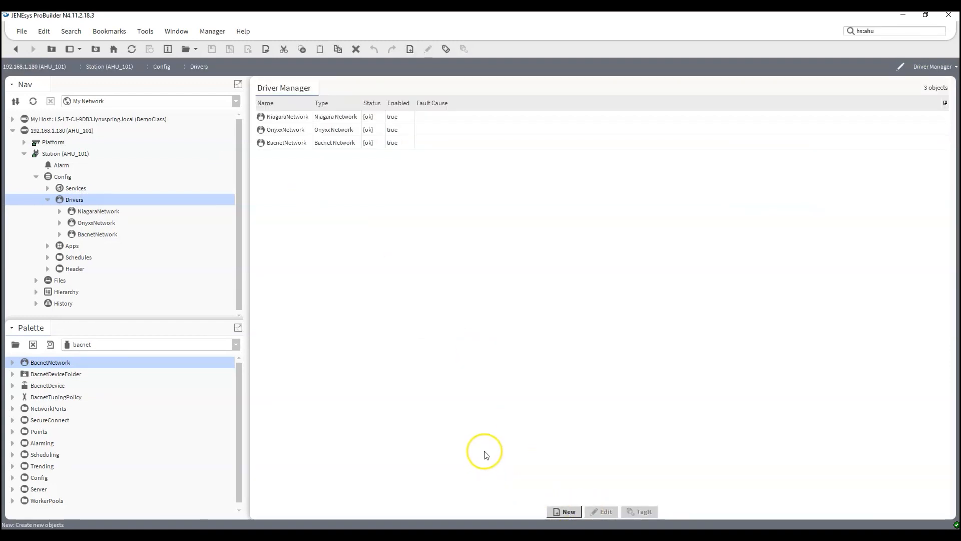
{"action": "scroll", "coordinate": [504, 318], "scroll_direction": "down", "scroll_amount": 3}
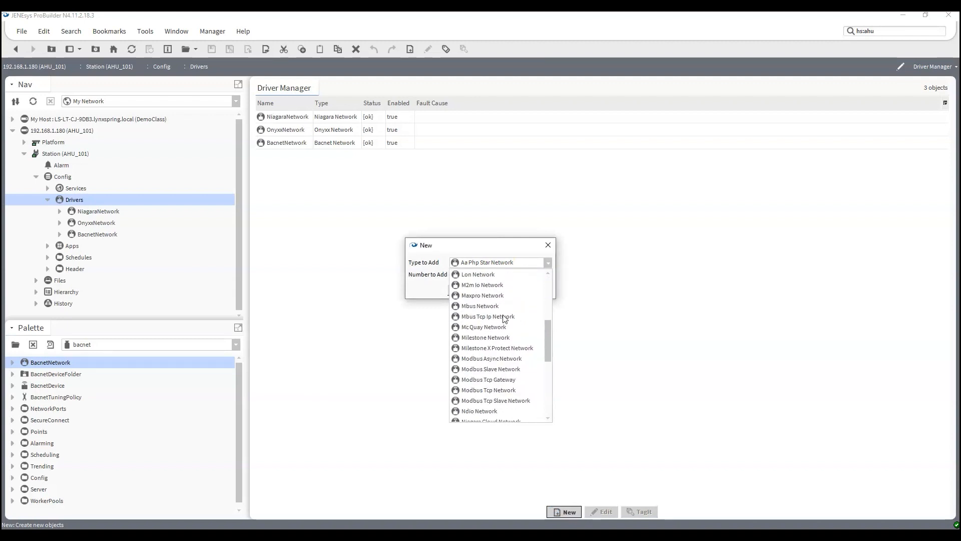
{"action": "scroll", "coordinate": [488, 375], "scroll_direction": "down", "scroll_amount": 2}
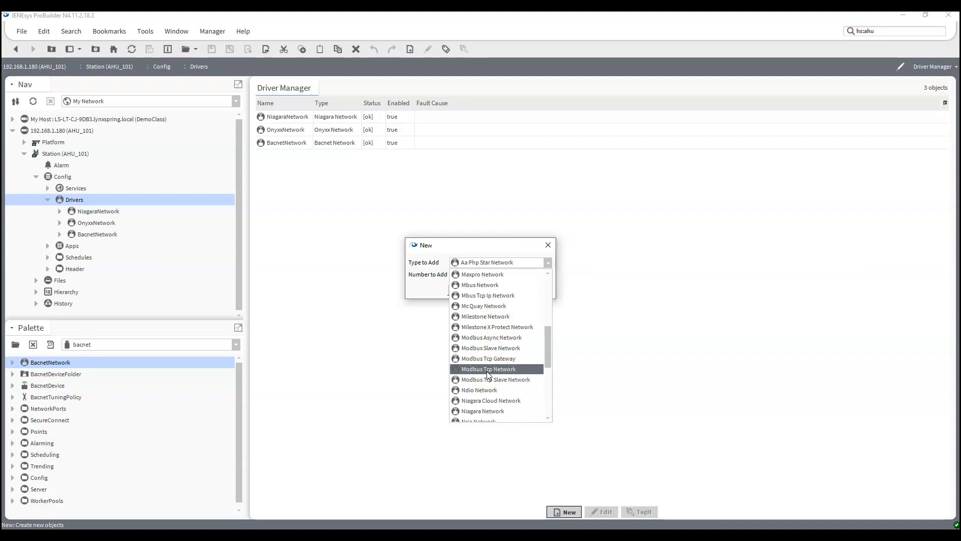
{"action": "left_click", "coordinate": [489, 375]}
{"action": "left_click", "coordinate": [451, 294]}
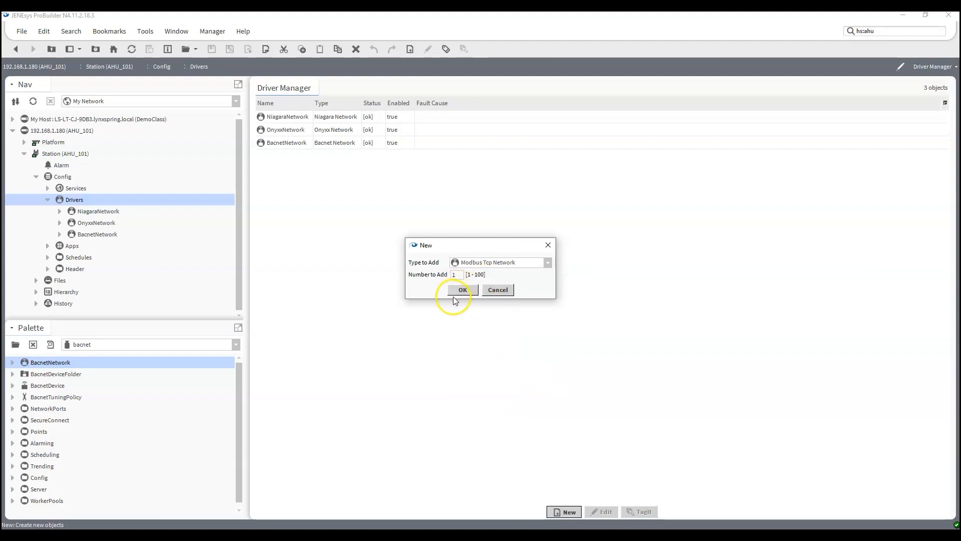
{"action": "left_click", "coordinate": [455, 291]}
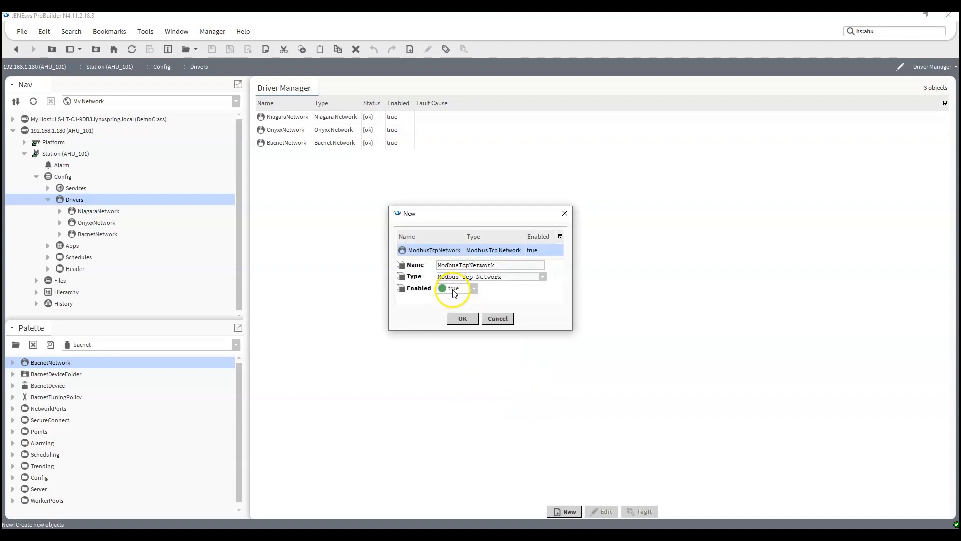
{"action": "left_click", "coordinate": [463, 317]}
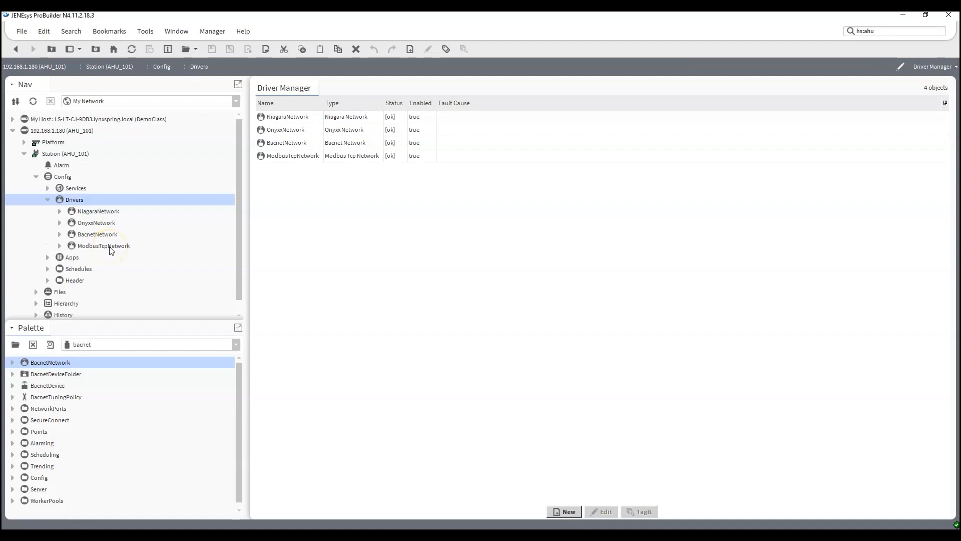
- Begin a new Modbus Tcp Device in the ModbusTcpNetwork with starting address 1 and name it PwrMeter01
{"action": "double_click", "coordinate": [111, 246]}
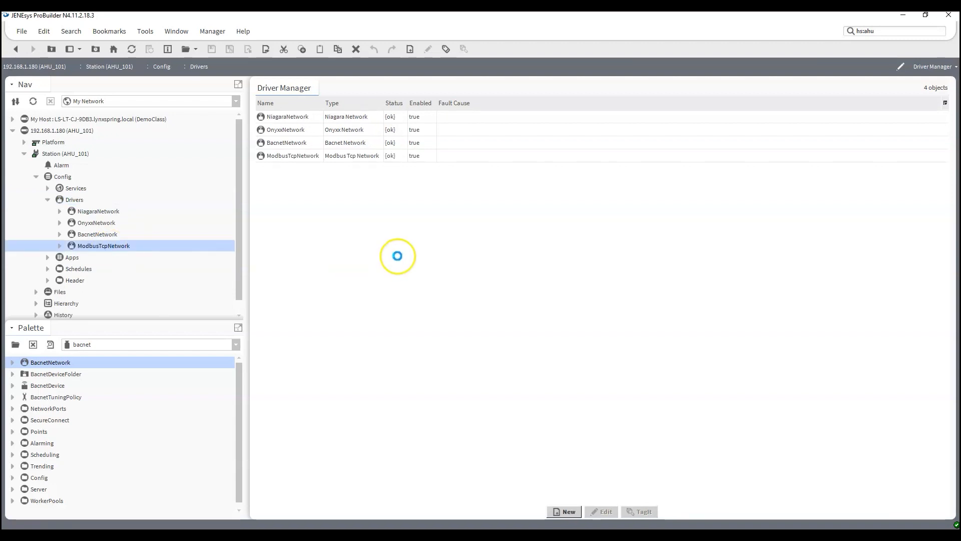
{"action": "left_click", "coordinate": [556, 512]}
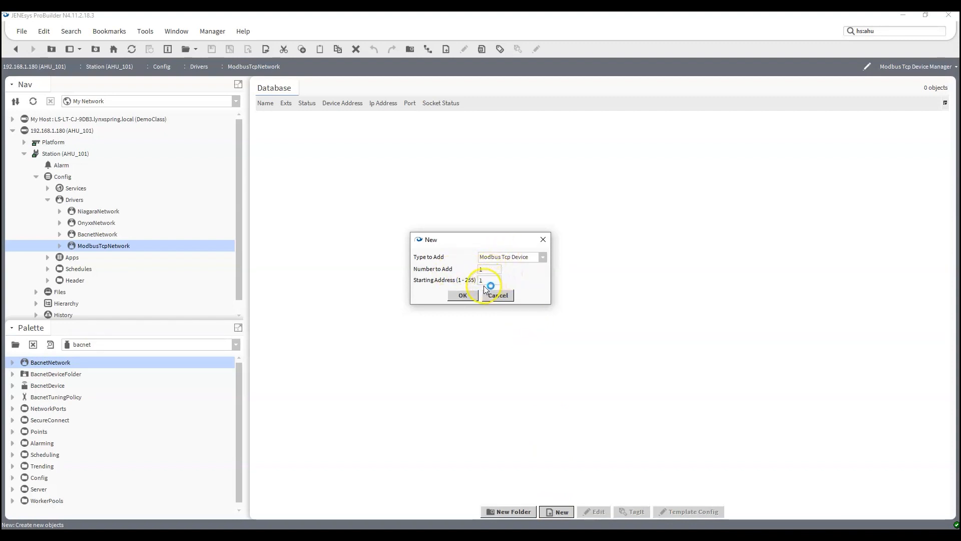
{"action": "left_click", "coordinate": [461, 298]}
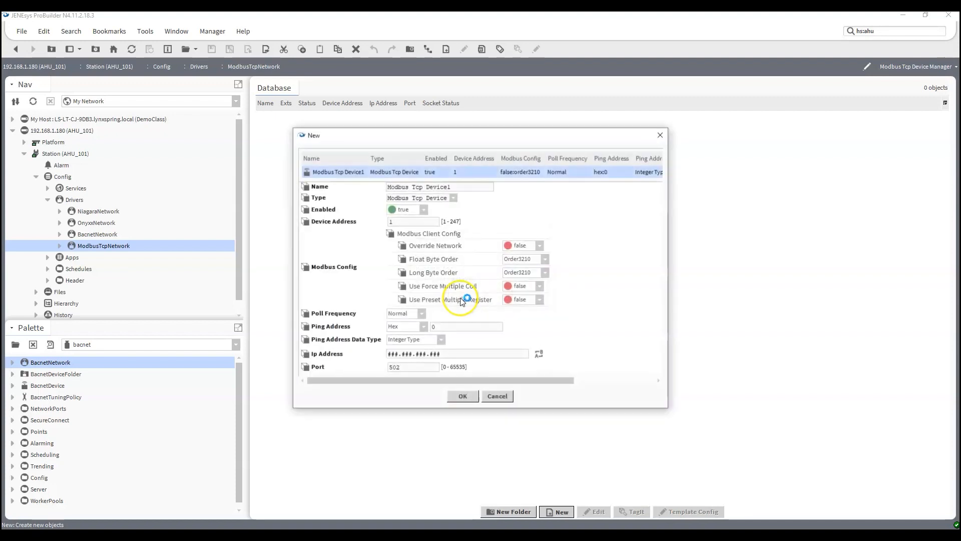
{"action": "triple_click", "coordinate": [459, 183]}
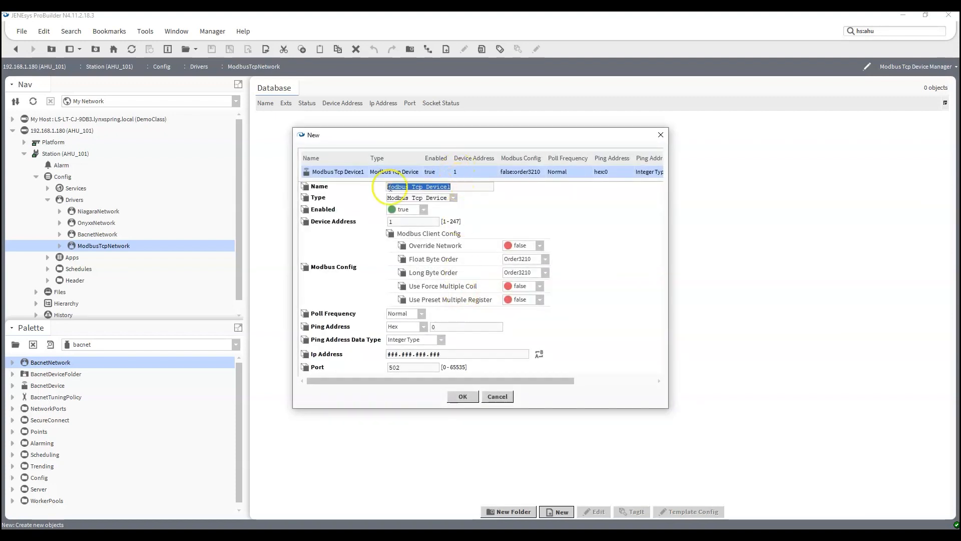
{"action": "type", "text": "PwrMeter"}
{"action": "key", "text": "BackSpace"}
{"action": "key", "text": "BackSpace"}
{"action": "type", "text": "rMeter01"}
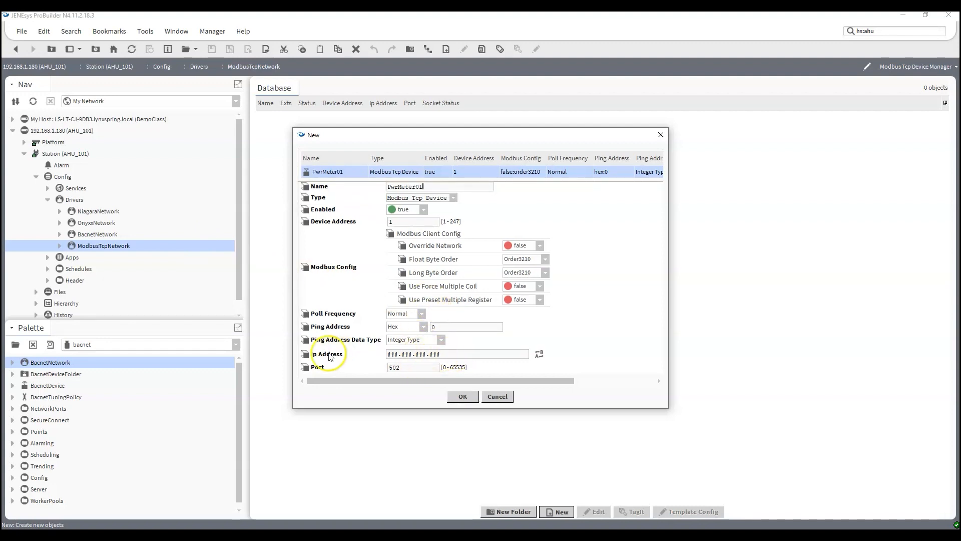
- Set the PwrMeter01 device's IP address to 192.168.1.159 and create the device
{"action": "left_click", "coordinate": [442, 355]}
{"action": "type", "text": "192.168."}
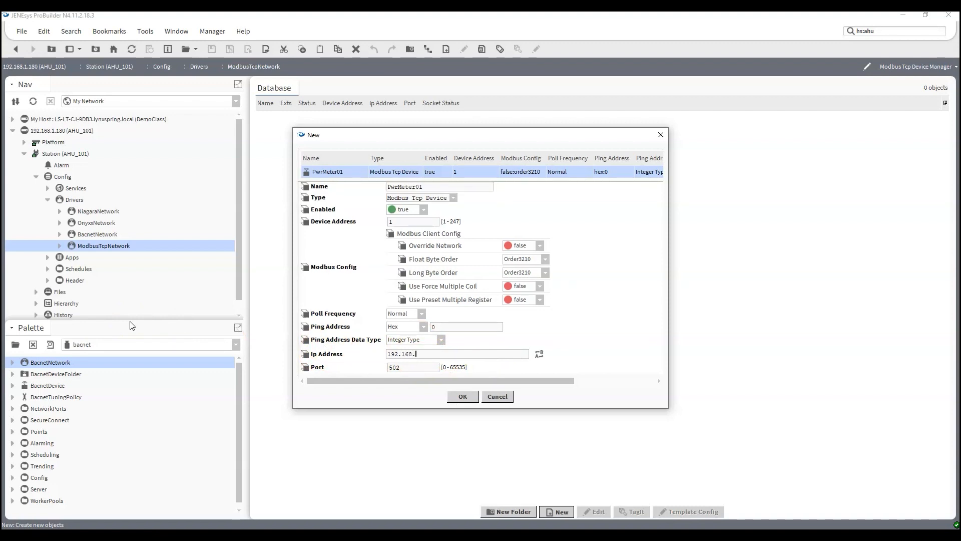
{"action": "type", "text": "1.159"}
{"action": "left_click", "coordinate": [461, 397]}
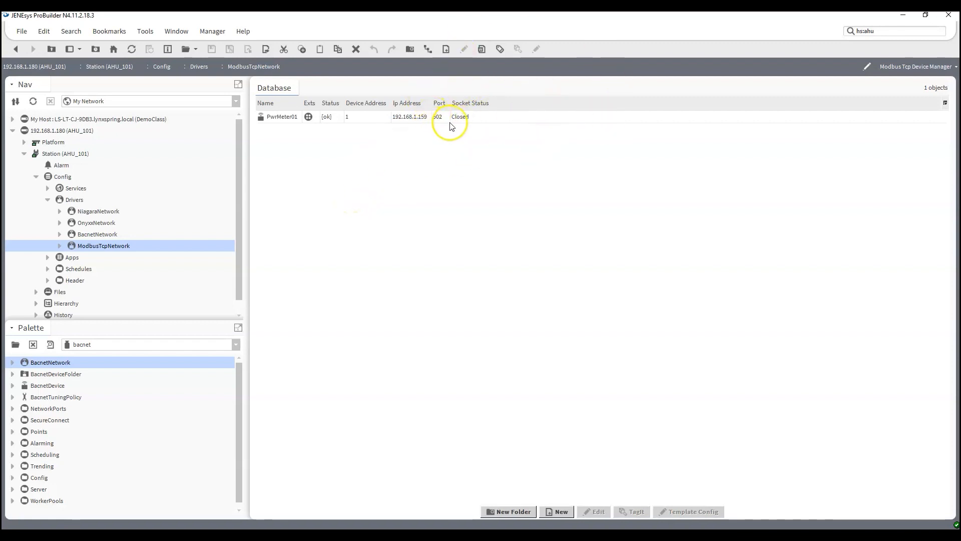
- Ping the PwrMeter01 device to check its communication
{"action": "right_click", "coordinate": [281, 117]}
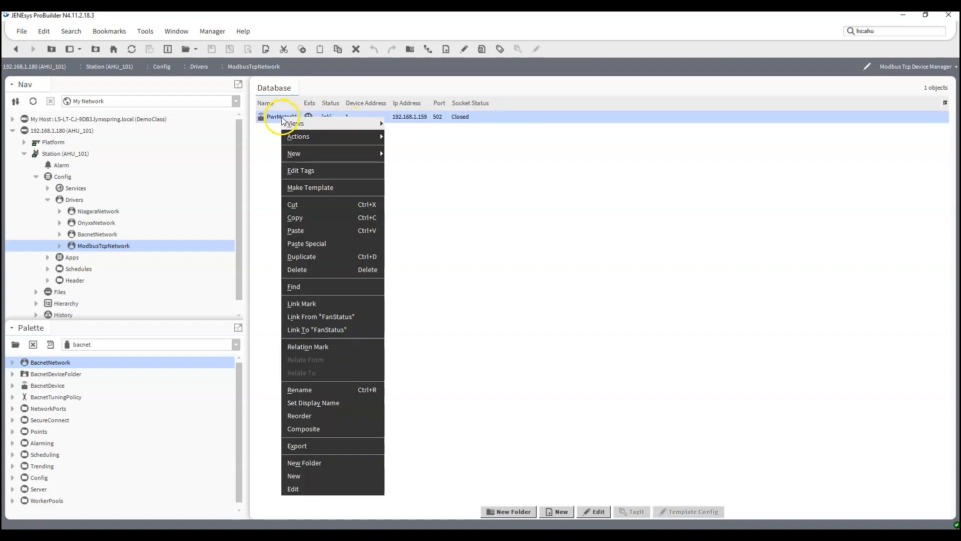
{"action": "mouse_move", "coordinate": [308, 142]}
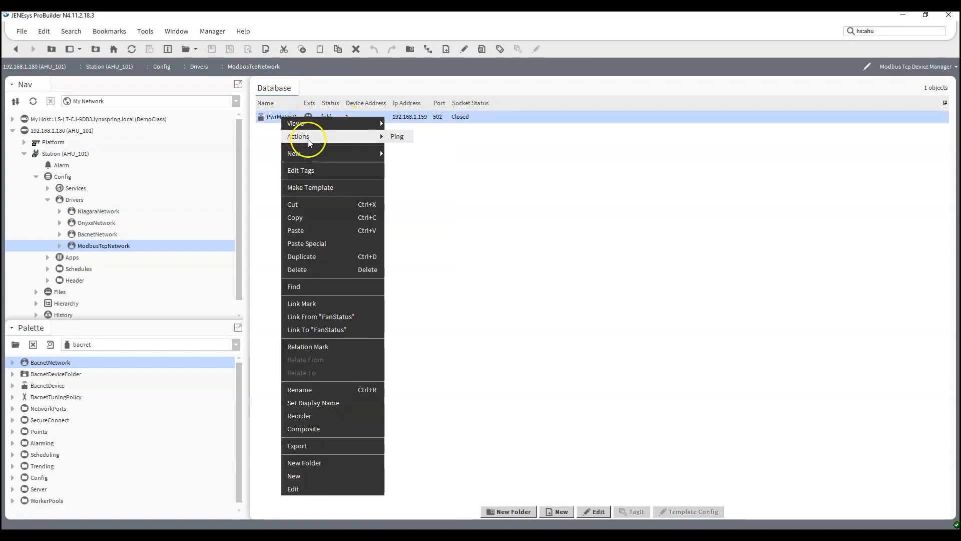
{"action": "left_click", "coordinate": [398, 137]}
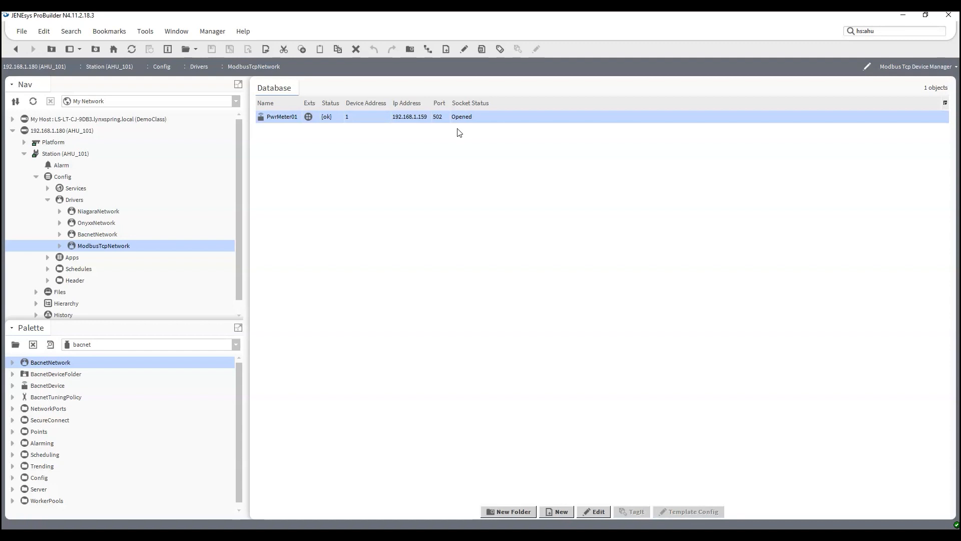
- Open the Points extension of PwrMeter01 under ModbusTcpNetwork and create a point folder named Control
{"action": "left_click", "coordinate": [60, 246]}
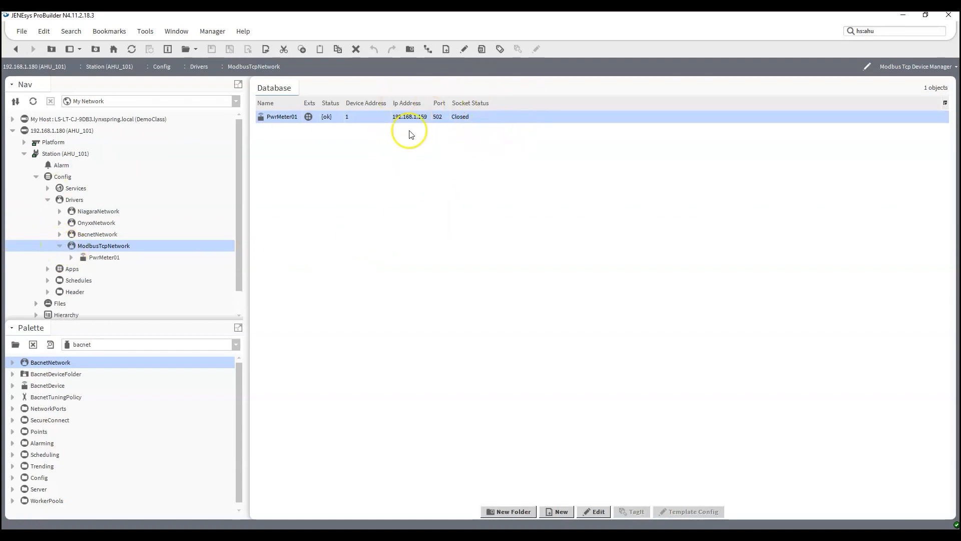
{"action": "left_click", "coordinate": [71, 258]}
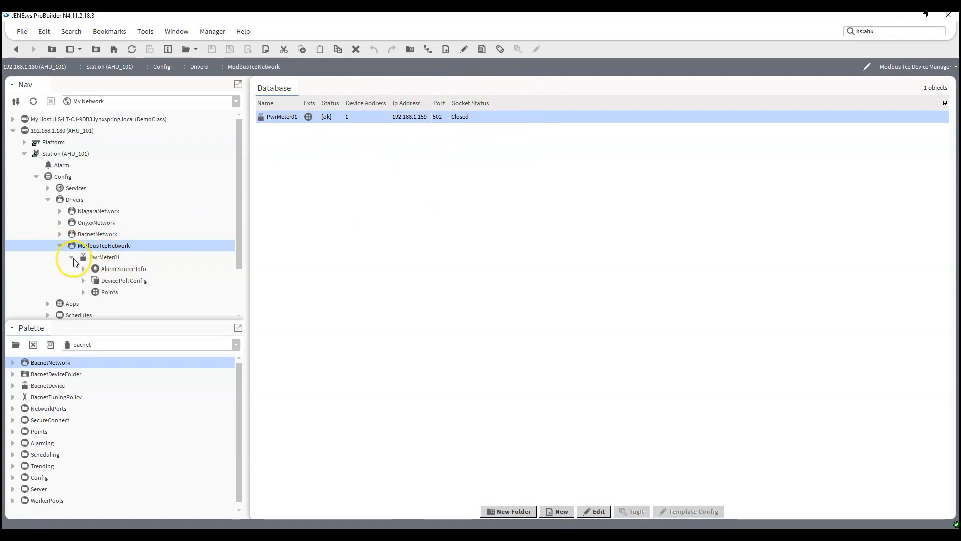
{"action": "left_click", "coordinate": [107, 292]}
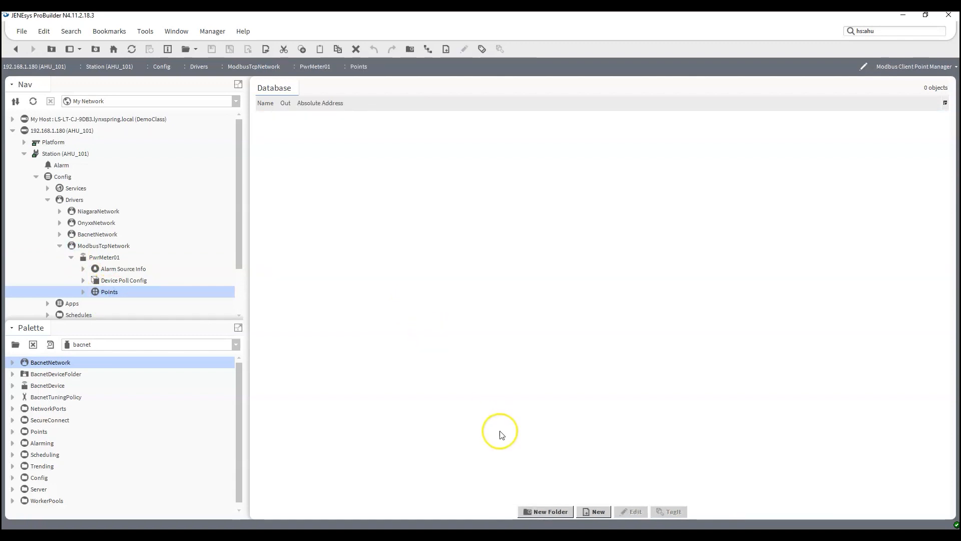
{"action": "left_click", "coordinate": [549, 513]}
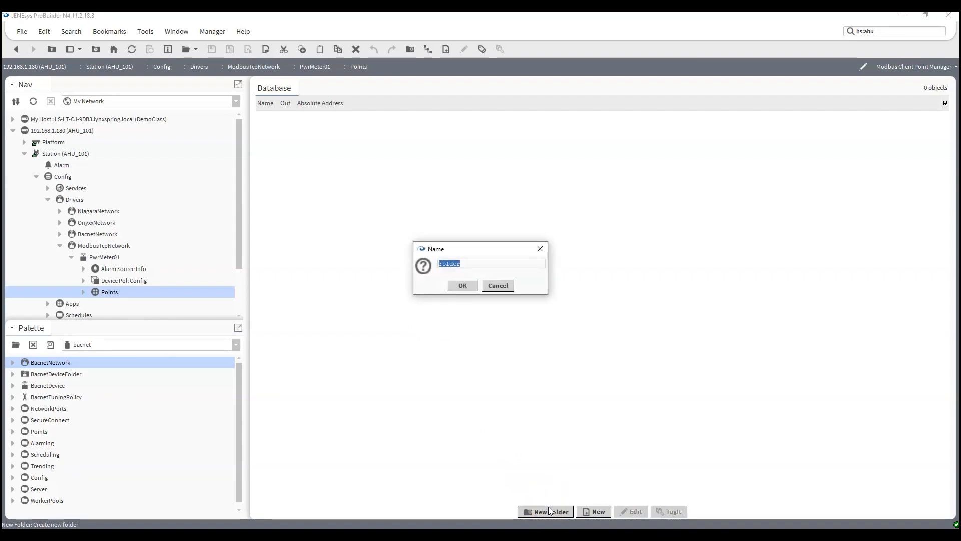
{"action": "type", "text": "Current"}
{"action": "key", "text": "Return"}
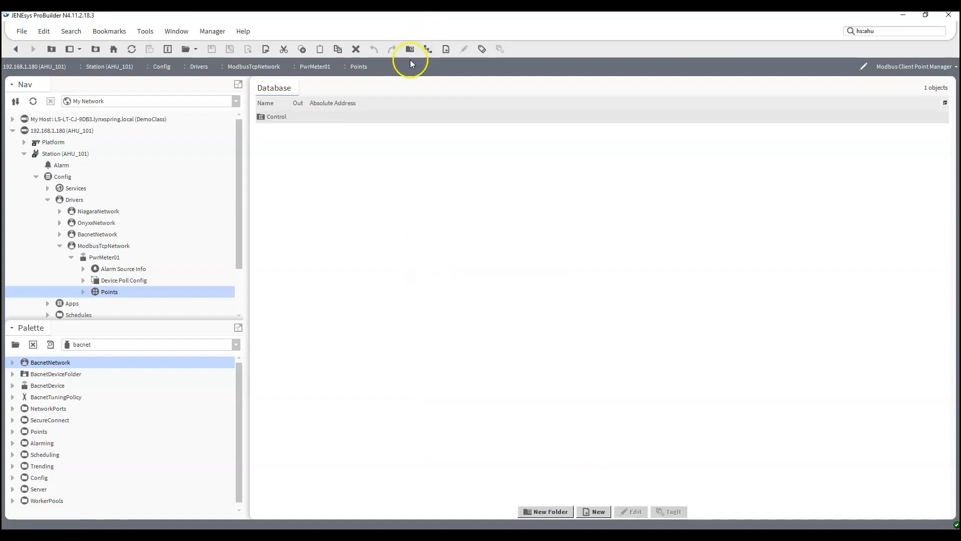
- In the Control folder, start adding five Numeric Points with a Decimal starting address of 10 and integer data type
{"action": "left_click", "coordinate": [279, 120]}
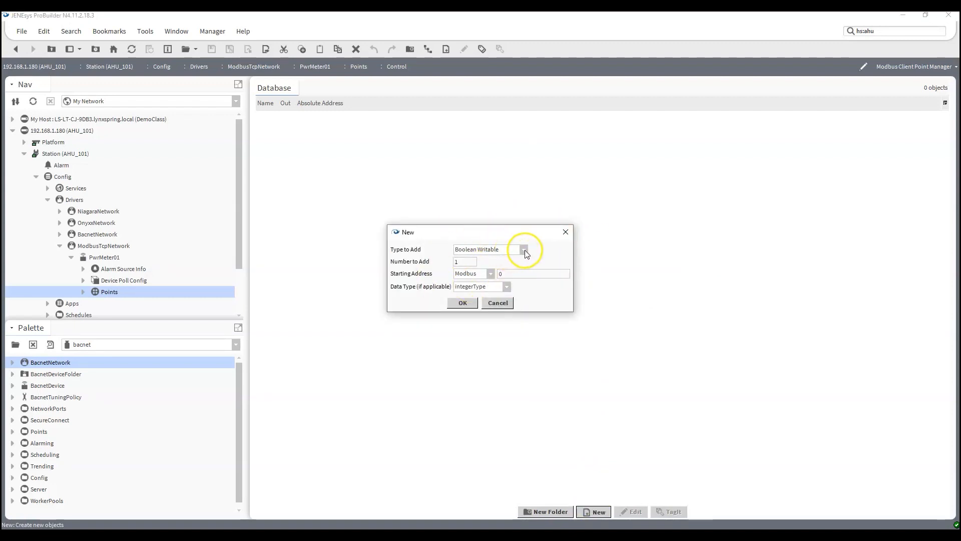
{"action": "left_click", "coordinate": [523, 249]}
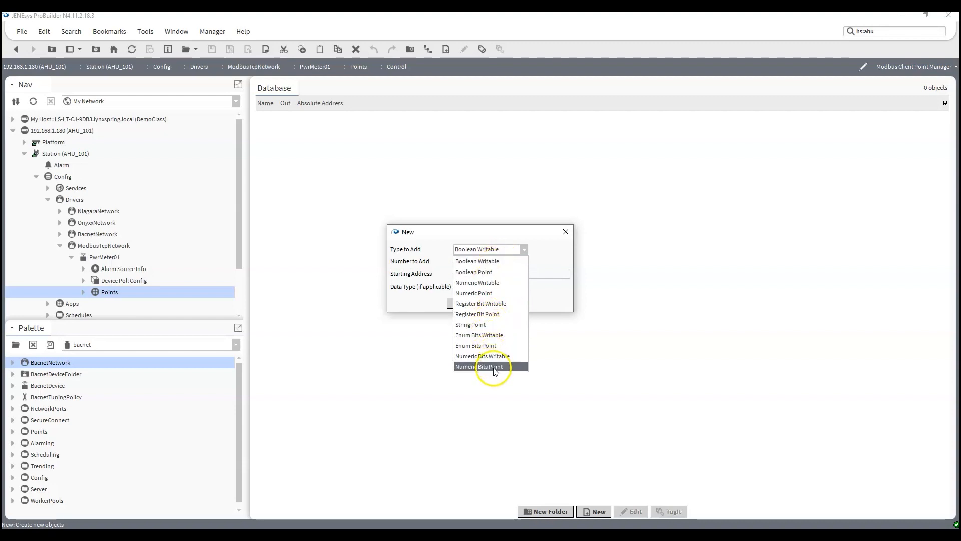
{"action": "left_click", "coordinate": [479, 293]}
{"action": "double_click", "coordinate": [465, 262]}
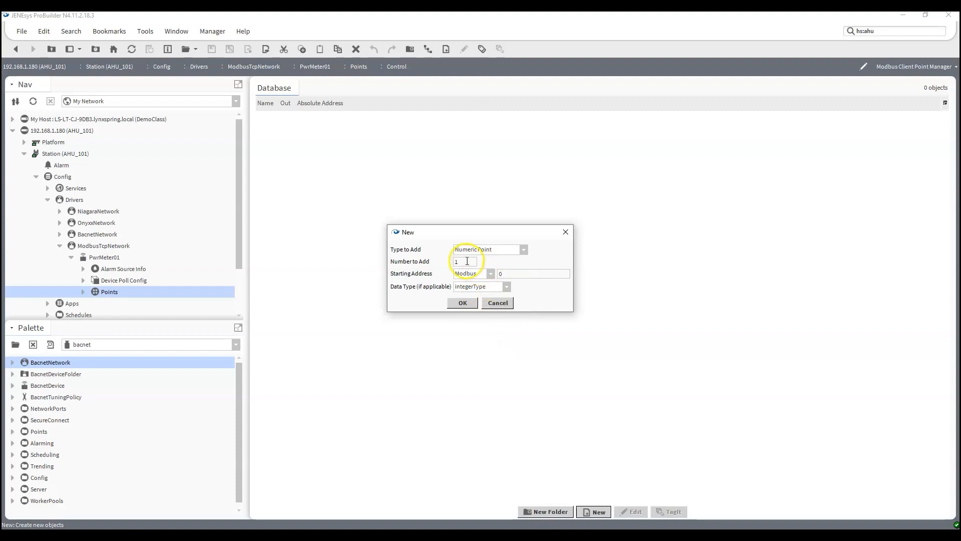
{"action": "type", "text": "5"}
{"action": "left_click", "coordinate": [491, 275]}
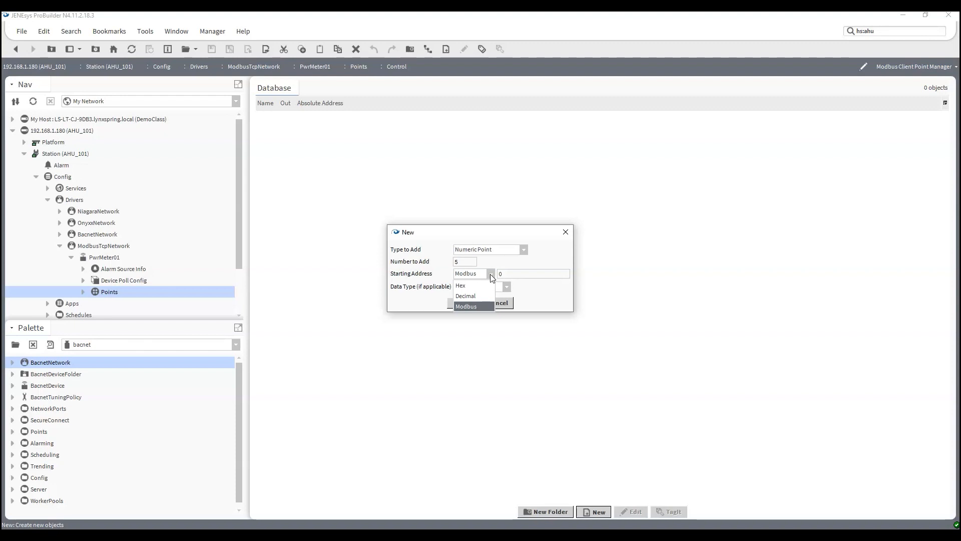
{"action": "left_click", "coordinate": [473, 297]}
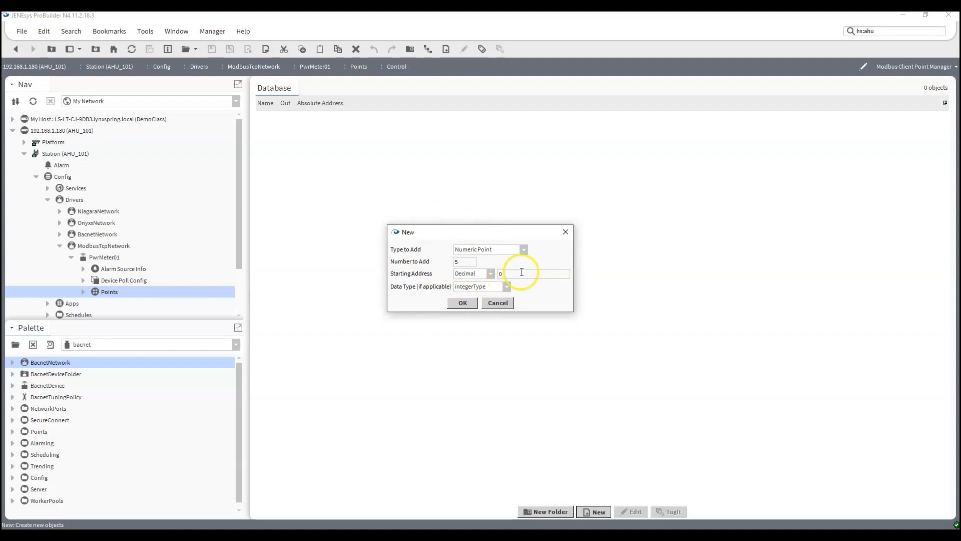
{"action": "type", "text": "10"}
{"action": "left_click", "coordinate": [460, 304]}
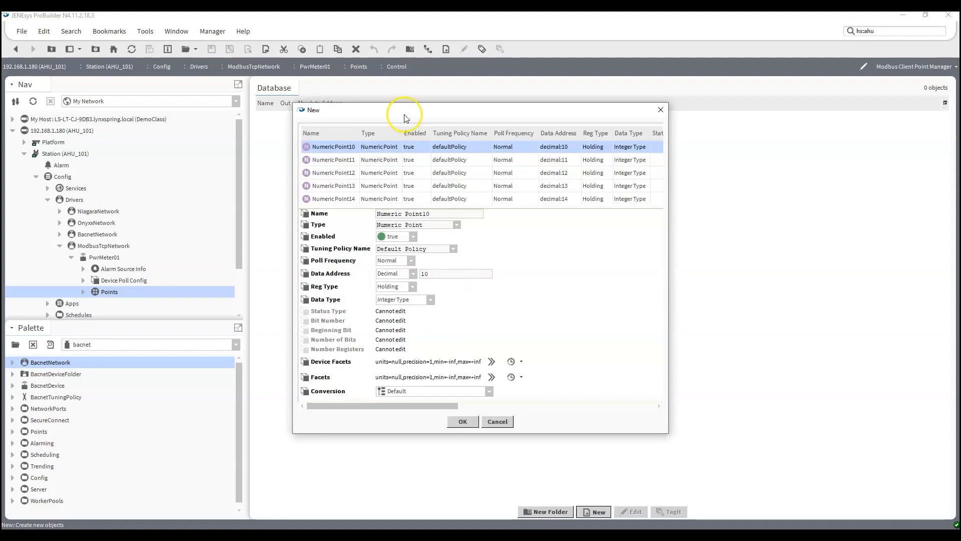
- Set the register type of all five new numeric points to Input
{"action": "left_click", "coordinate": [342, 197], "text": "shift"}
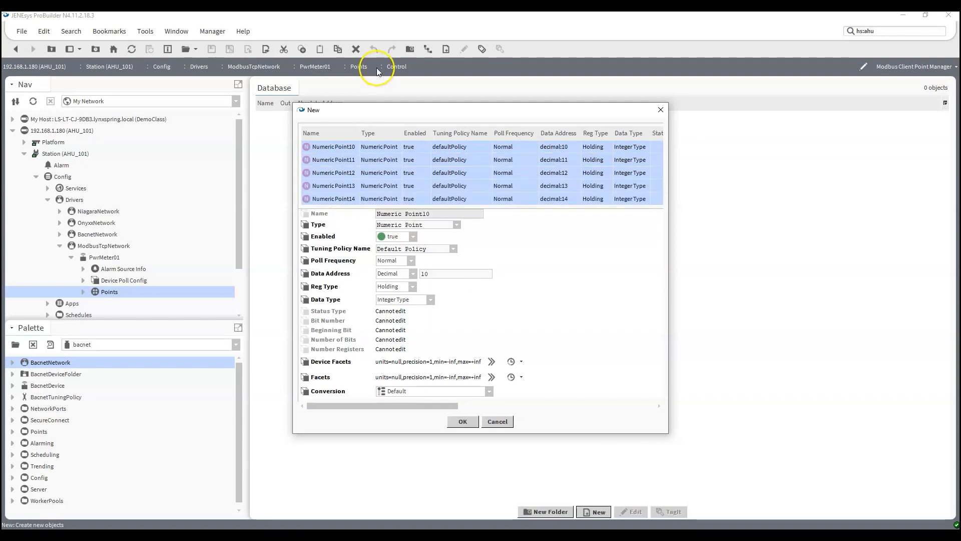
{"action": "left_click", "coordinate": [413, 287]}
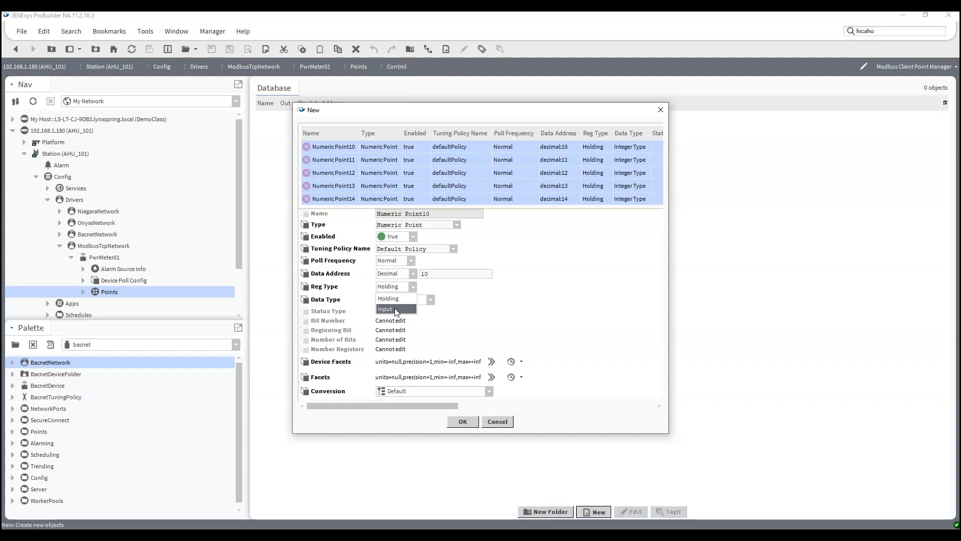
{"action": "left_click", "coordinate": [395, 308]}
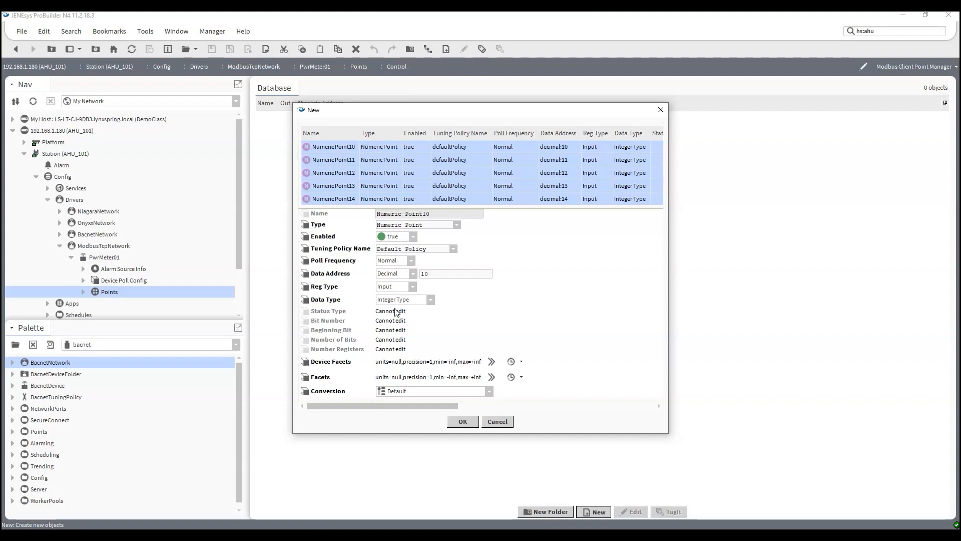
- Rename the new numeric point at decimal address 10 as Demand
{"action": "left_click", "coordinate": [340, 150]}
{"action": "left_click", "coordinate": [439, 213]}
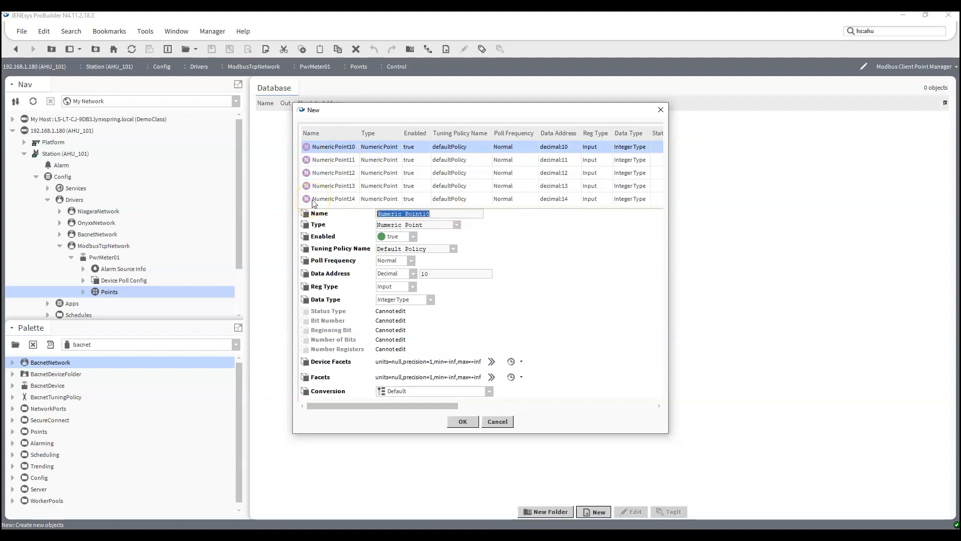
{"action": "type", "text": "Demand"}
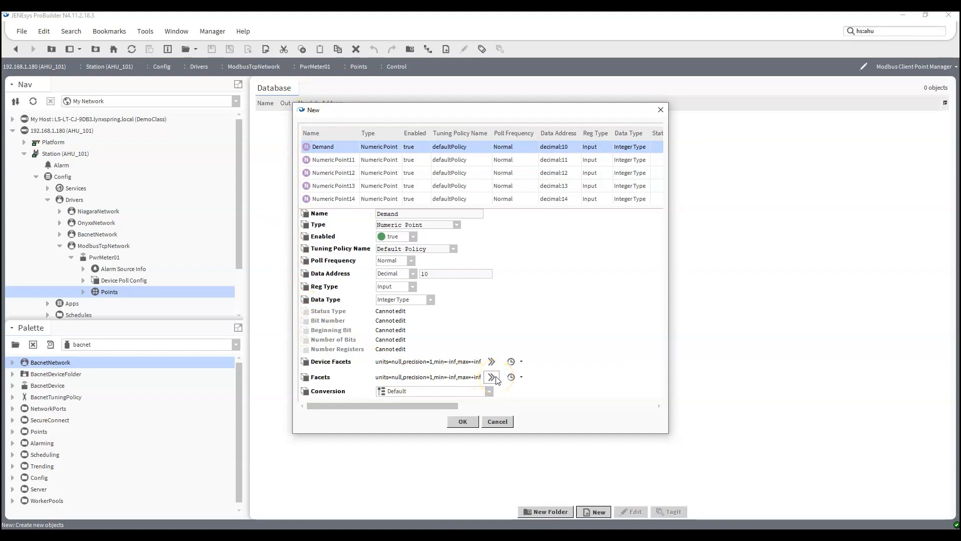
- Set the units in the Demand point's Facets to power in kilowatt (kW)
{"action": "left_click", "coordinate": [536, 240]}
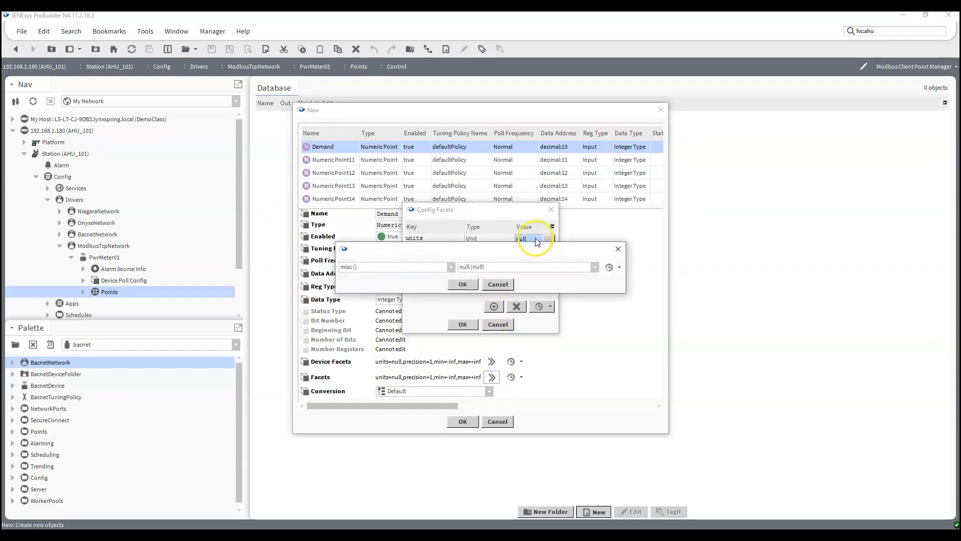
{"action": "left_click", "coordinate": [416, 267]}
{"action": "scroll", "coordinate": [409, 306], "scroll_direction": "down", "scroll_amount": 5}
{"action": "scroll", "coordinate": [407, 308], "scroll_direction": "down", "scroll_amount": 8}
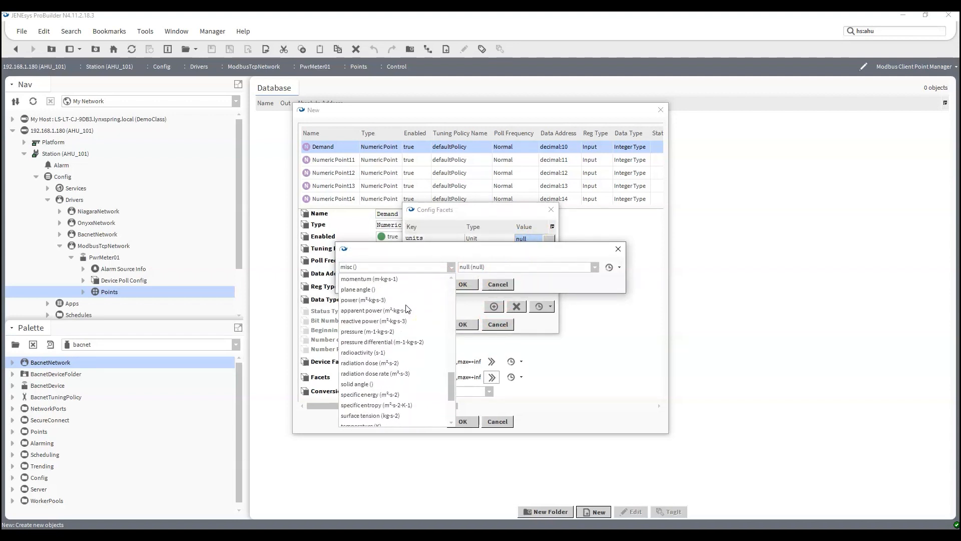
{"action": "left_click", "coordinate": [365, 299]}
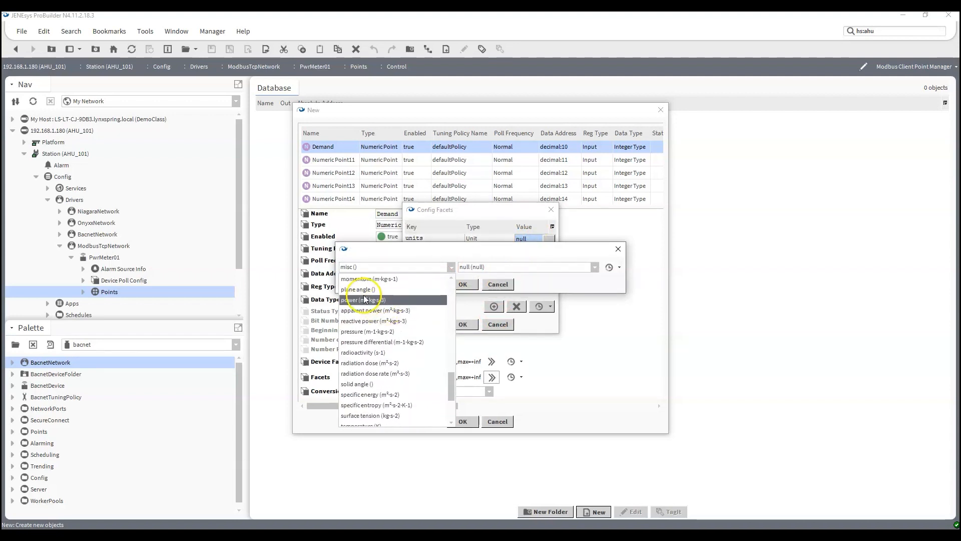
{"action": "left_click", "coordinate": [516, 267]}
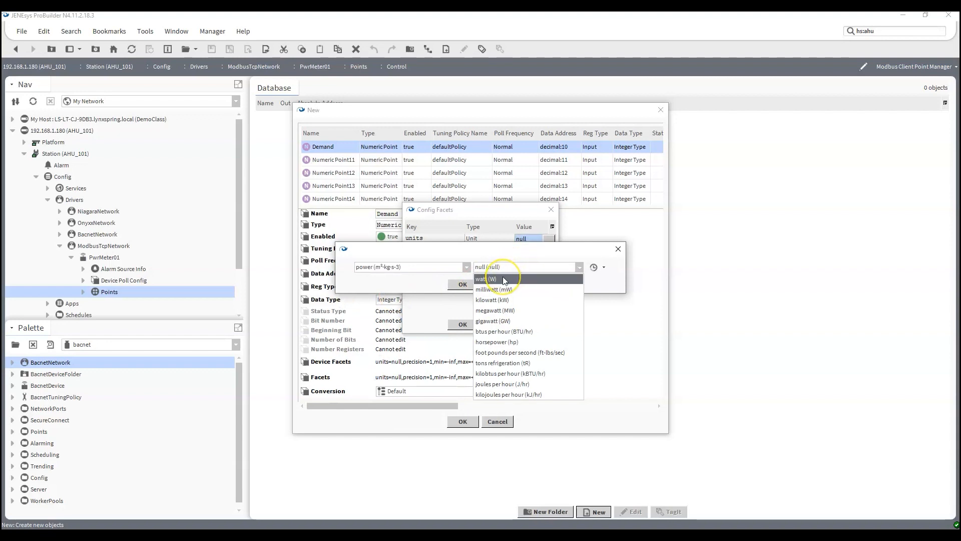
{"action": "left_click", "coordinate": [509, 300]}
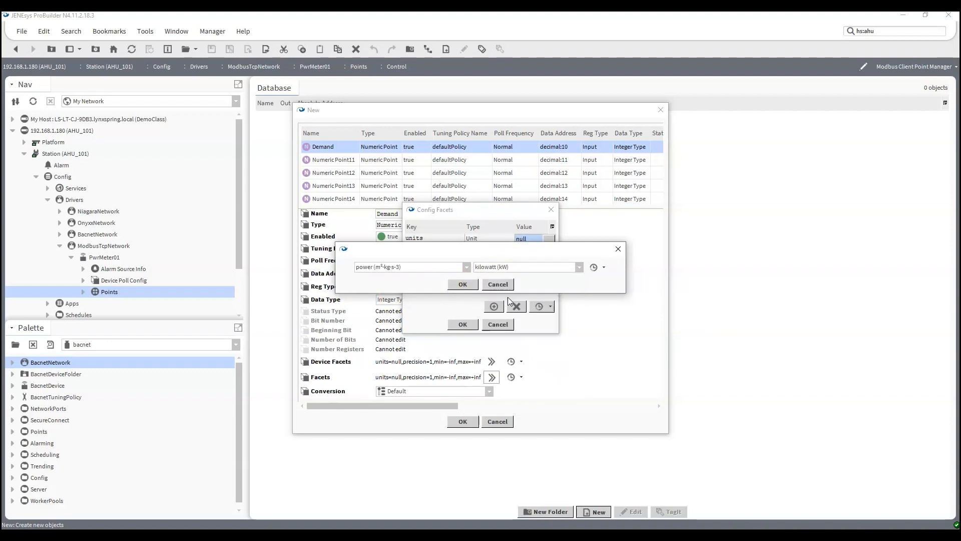
{"action": "left_click", "coordinate": [458, 286]}
{"action": "left_click", "coordinate": [463, 323]}
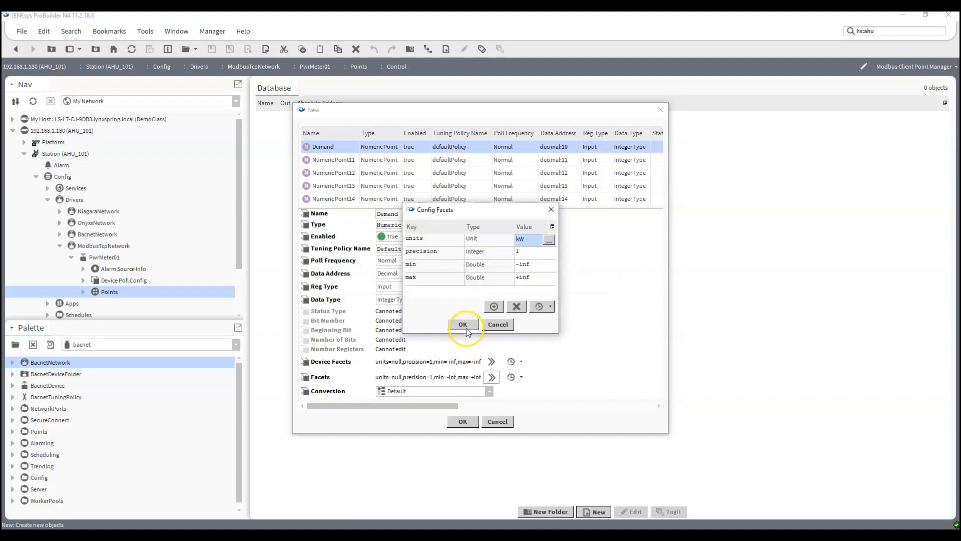
- Rename the new numeric point at decimal address 11 as Consumption
{"action": "left_click", "coordinate": [323, 160]}
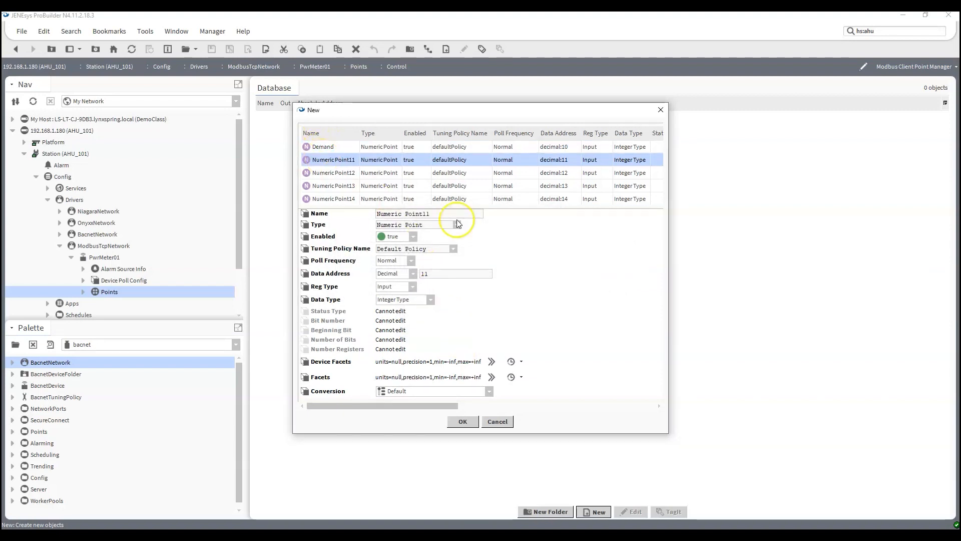
{"action": "left_click_drag", "start_coordinate": [467, 216], "coordinate": [214, 213]}
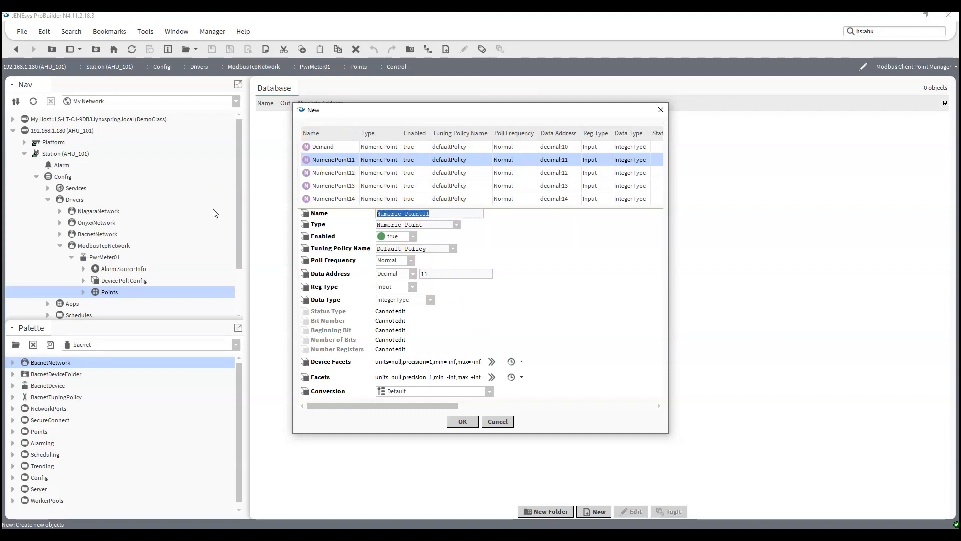
{"action": "type", "text": "Consumption"}
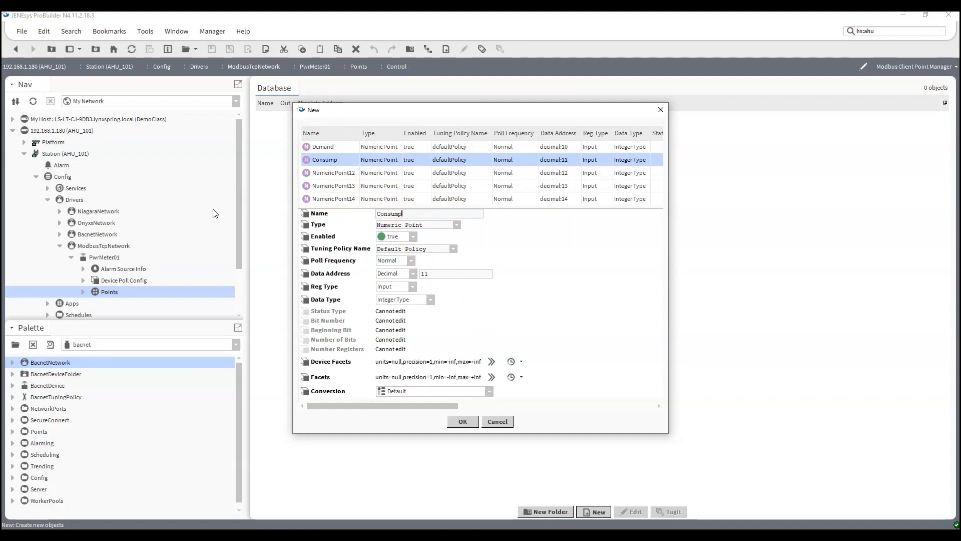
- Set the units in the Consumption point's Facets to energy in kilowatt hour (kW-hr)
{"action": "left_click", "coordinate": [492, 377]}
{"action": "left_click", "coordinate": [532, 239]}
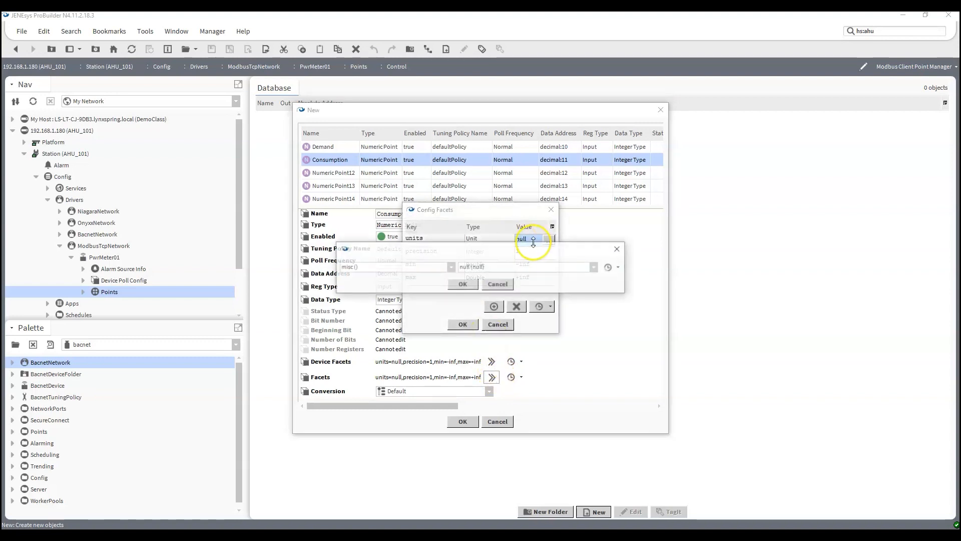
{"action": "left_click", "coordinate": [422, 268]}
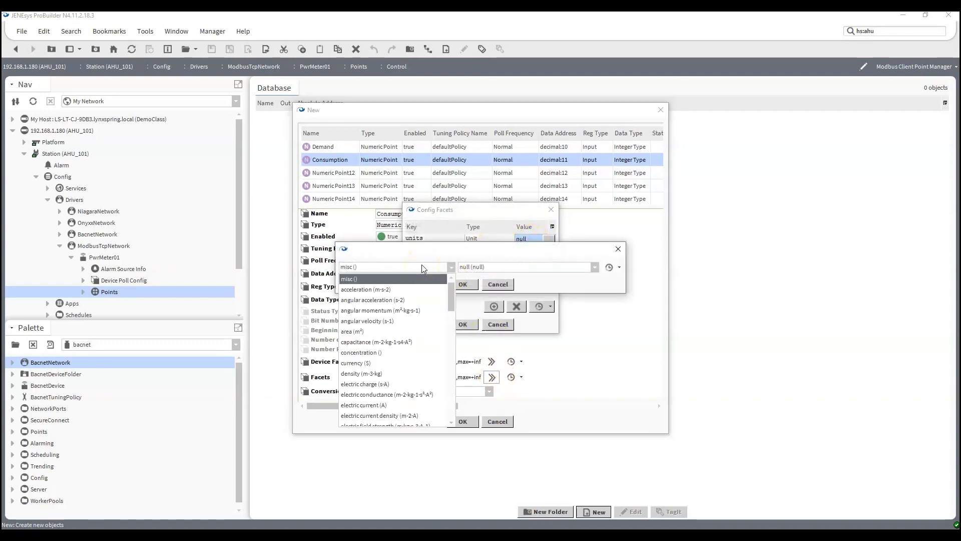
{"action": "scroll", "coordinate": [393, 324], "scroll_direction": "down", "scroll_amount": 1}
{"action": "left_click", "coordinate": [373, 405]}
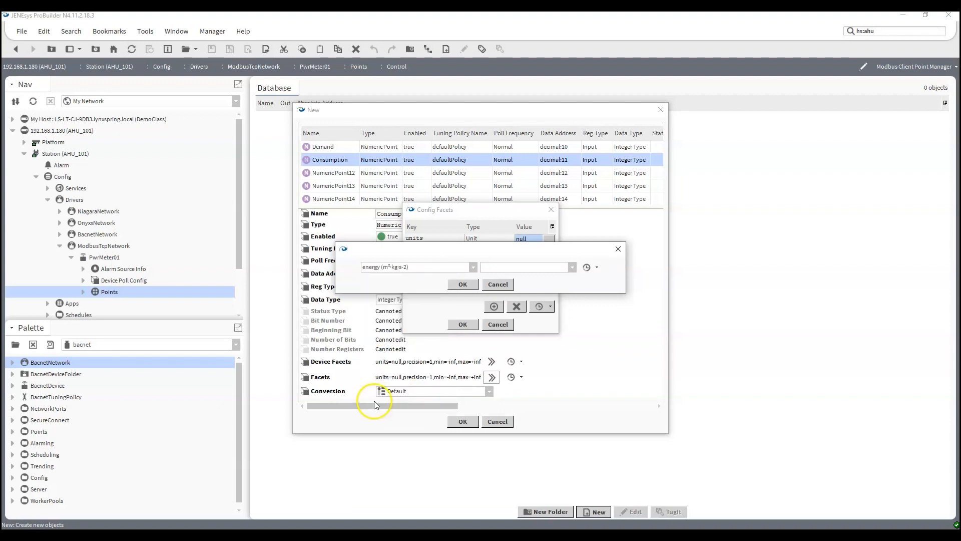
{"action": "left_click", "coordinate": [512, 271]}
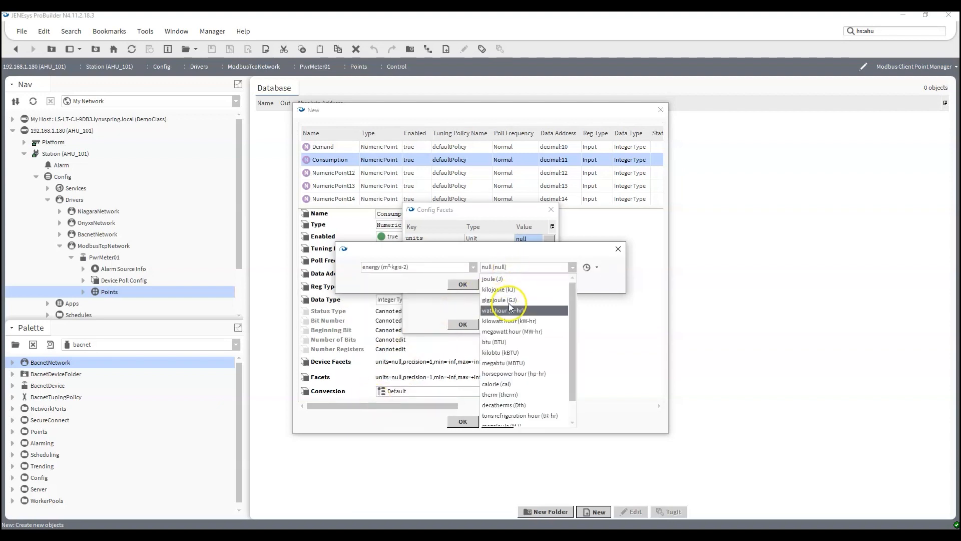
{"action": "left_click", "coordinate": [509, 325]}
{"action": "left_click", "coordinate": [463, 284]}
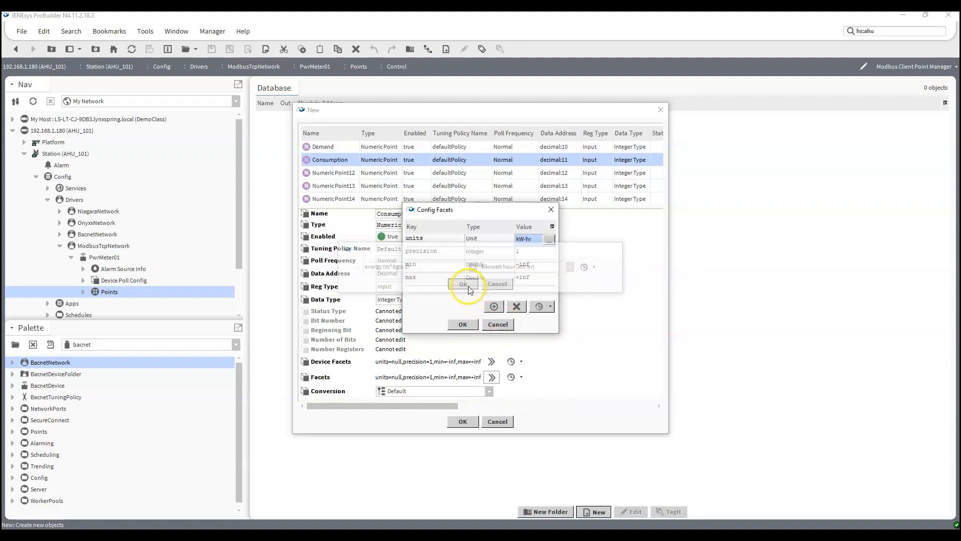
{"action": "left_click", "coordinate": [462, 324]}
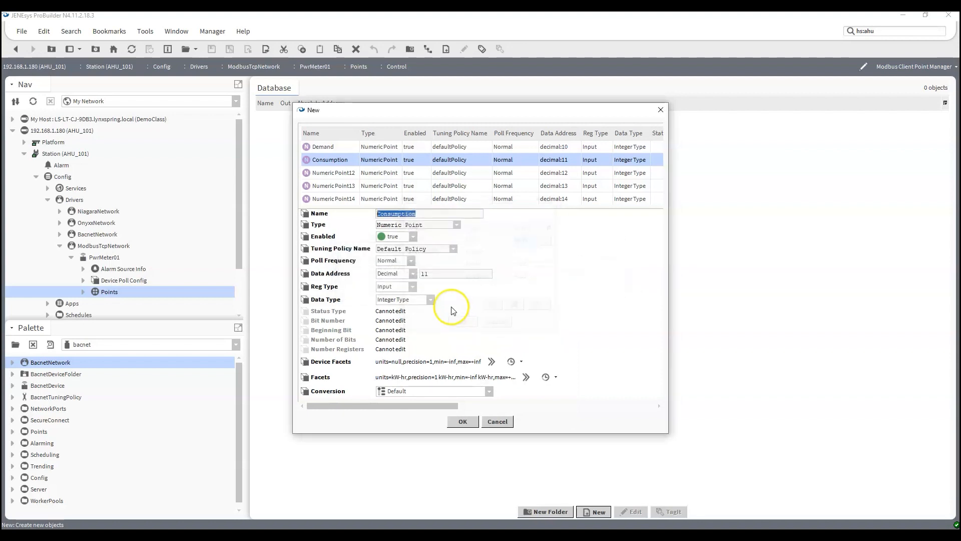
- Set the Facets units of the three points at addresses 12 to 14 to electric potential in volt (V)
{"action": "left_click", "coordinate": [328, 172]}
{"action": "left_click", "coordinate": [328, 199], "text": "shift"}
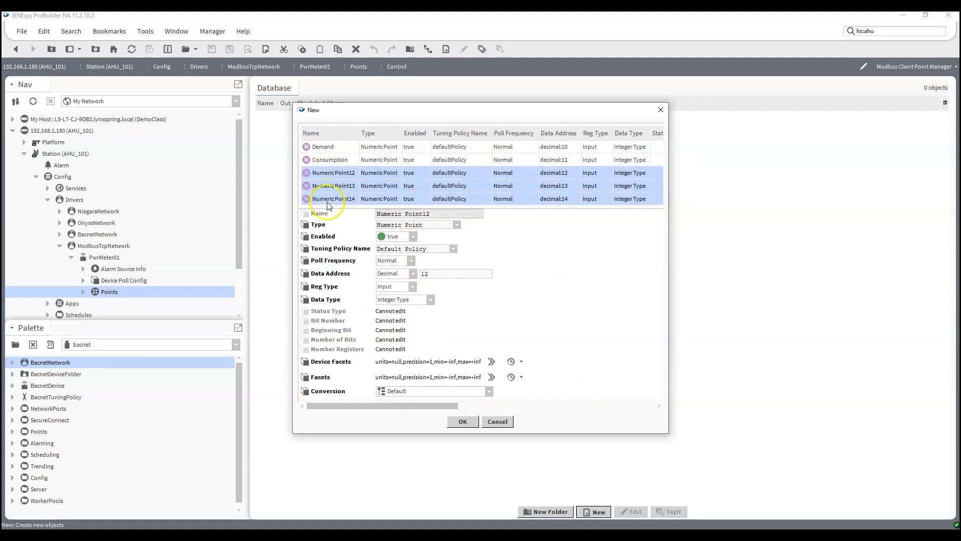
{"action": "left_click", "coordinate": [492, 378]}
{"action": "double_click", "coordinate": [521, 241]}
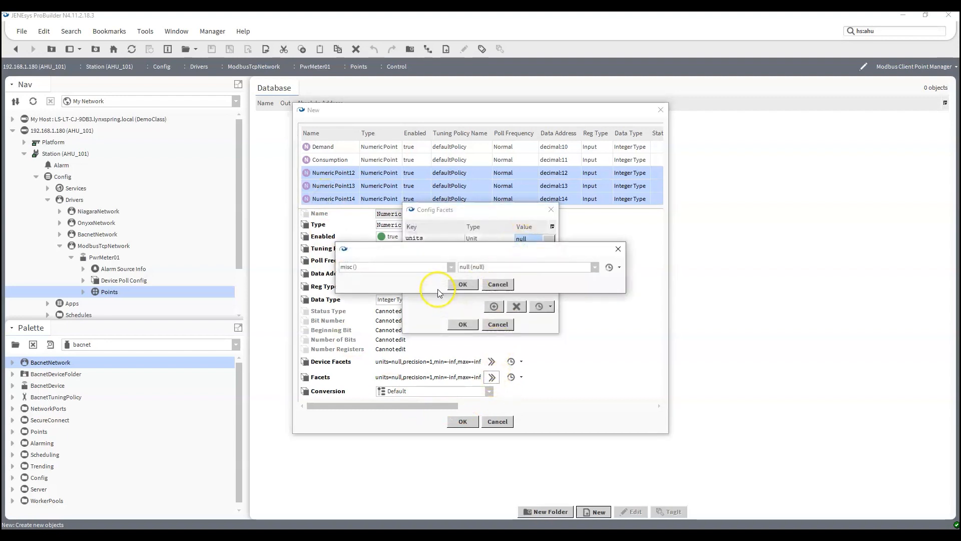
{"action": "left_click", "coordinate": [443, 267]}
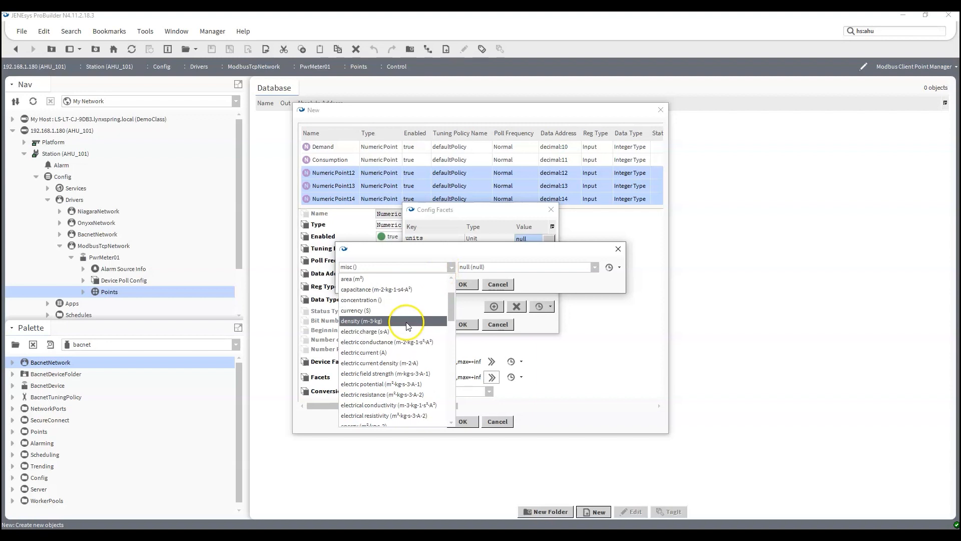
{"action": "left_click", "coordinate": [386, 341]}
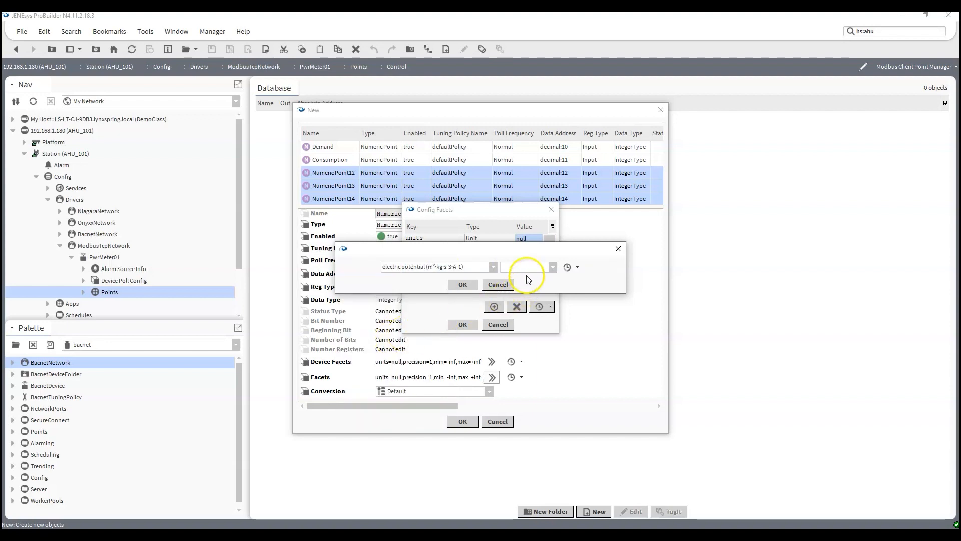
{"action": "left_click", "coordinate": [525, 267]}
{"action": "left_click", "coordinate": [525, 281]}
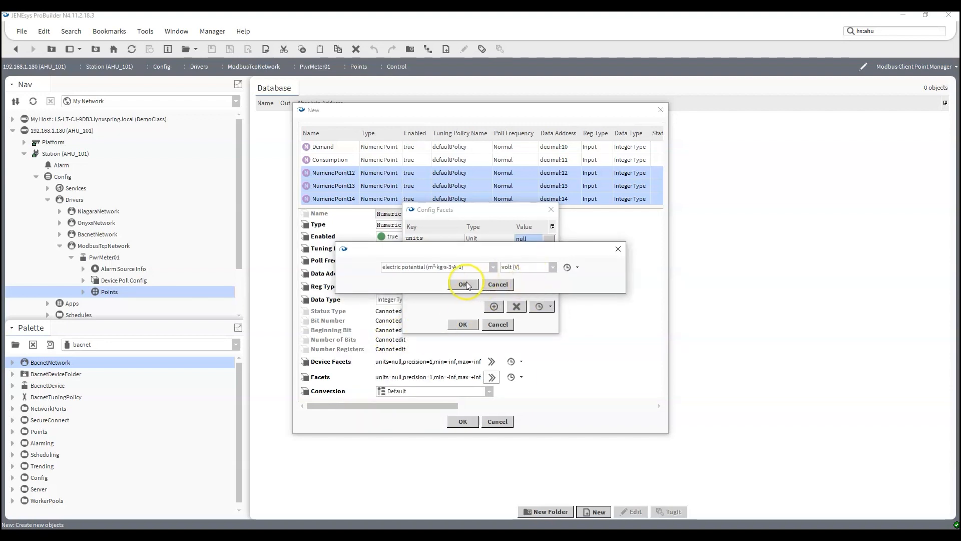
{"action": "left_click", "coordinate": [462, 284]}
{"action": "left_click", "coordinate": [462, 324]}
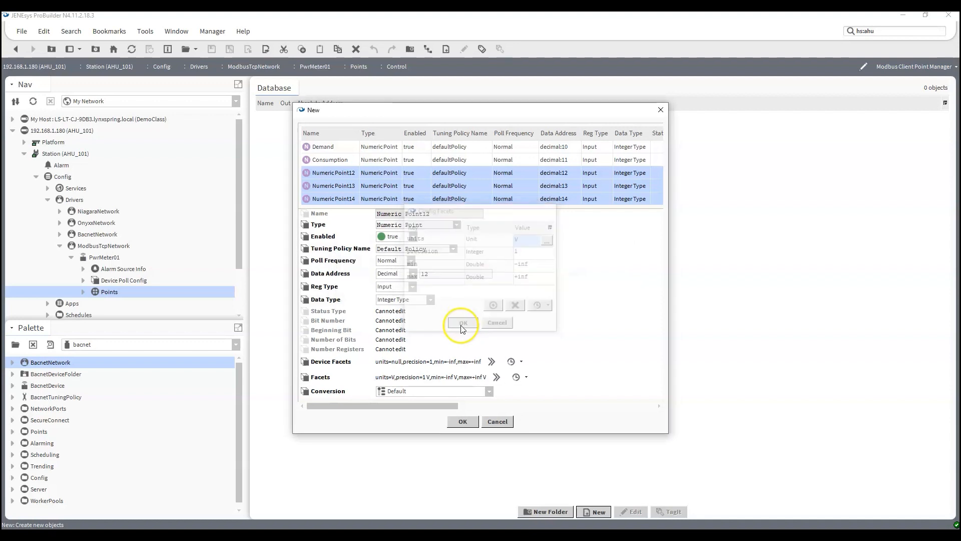
- Name the points at addresses 12, 13 and 14 Volts_A, Volts_B and Votls_C, and create all five points
{"action": "left_click", "coordinate": [347, 172]}
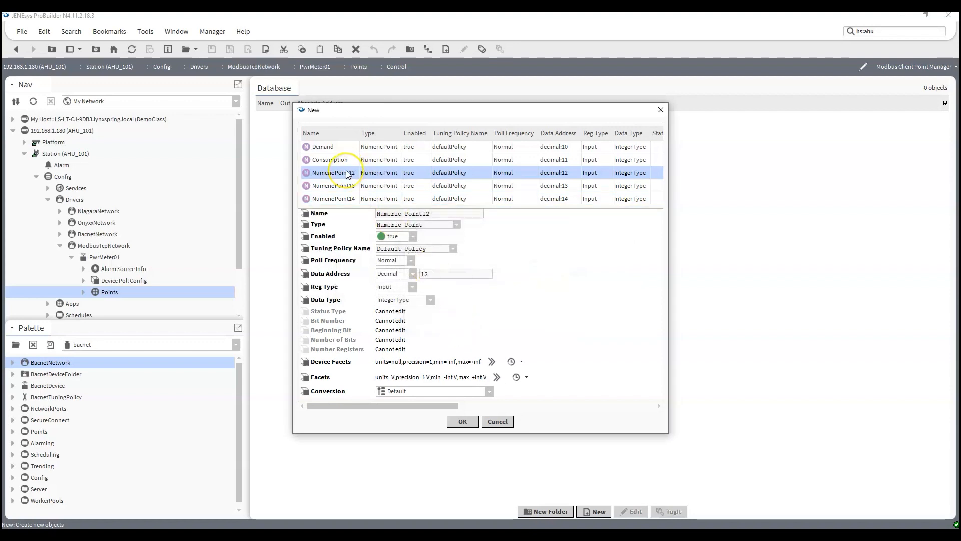
{"action": "triple_click", "coordinate": [434, 214]}
{"action": "type", "text": "Volts_A"}
{"action": "key", "text": "Down"}
{"action": "type", "text": "V"}
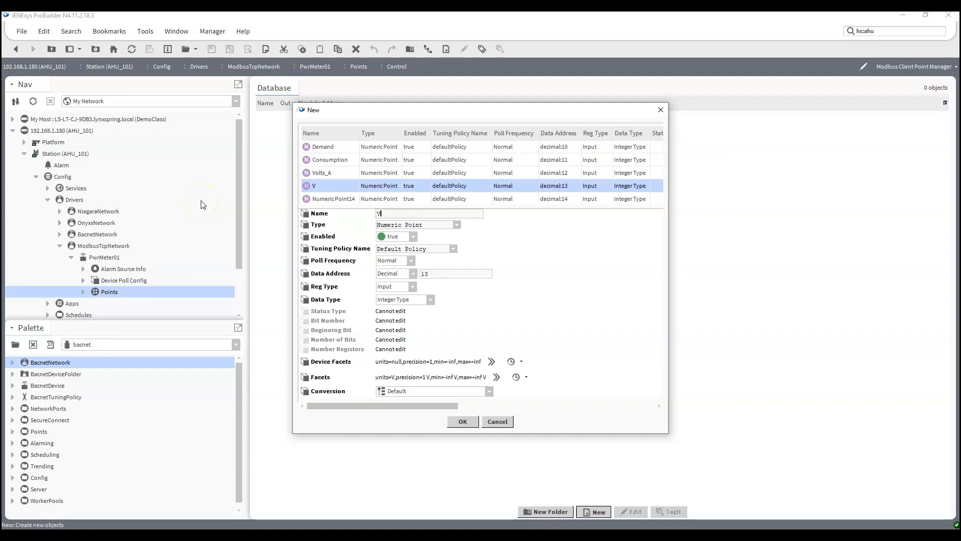
{"action": "type", "text": "olts_B"}
{"action": "key", "text": "Down"}
{"action": "type", "text": "Votls_C"}
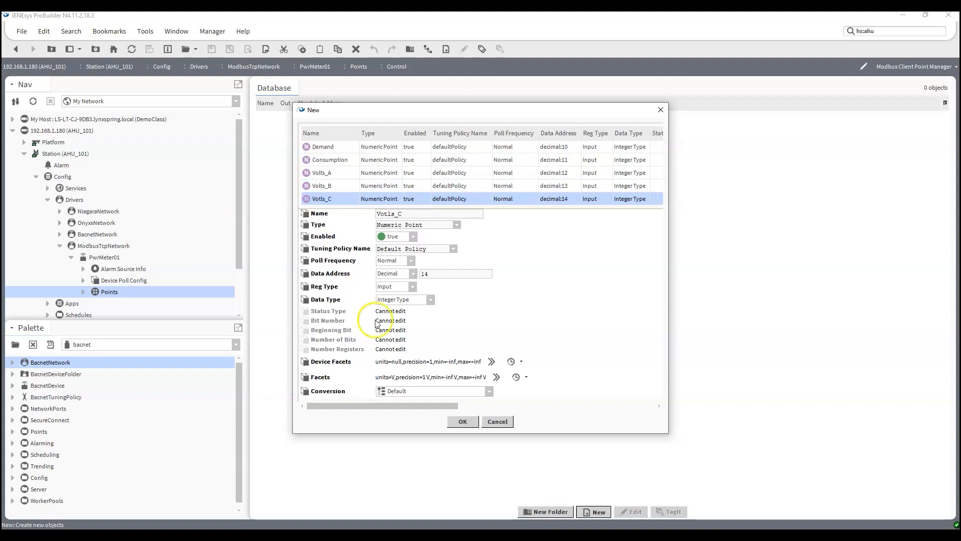
{"action": "left_click", "coordinate": [458, 421]}
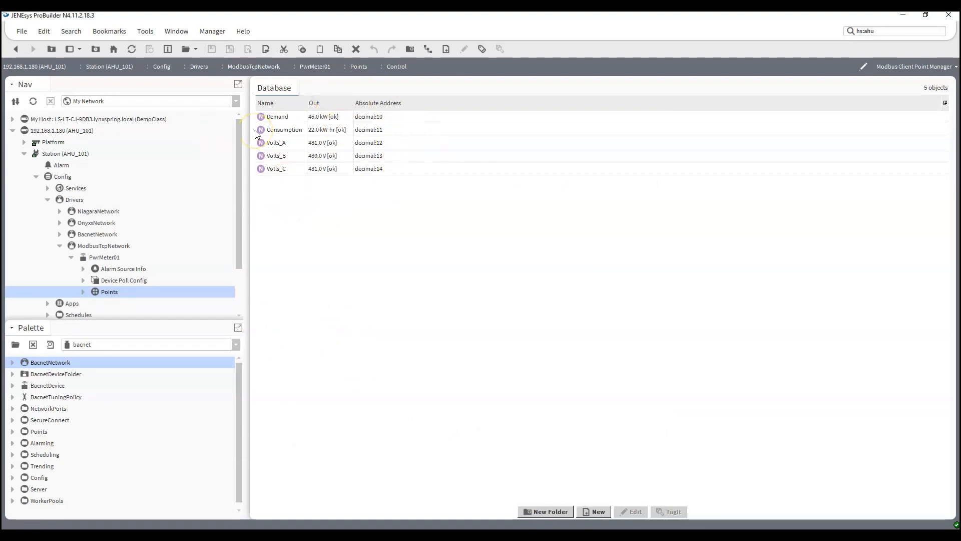
- Expand PwrMeter01's Points and Control folders in the navigation tree and open the Tag Manager view of the Demand point
{"action": "left_click", "coordinate": [83, 291]}
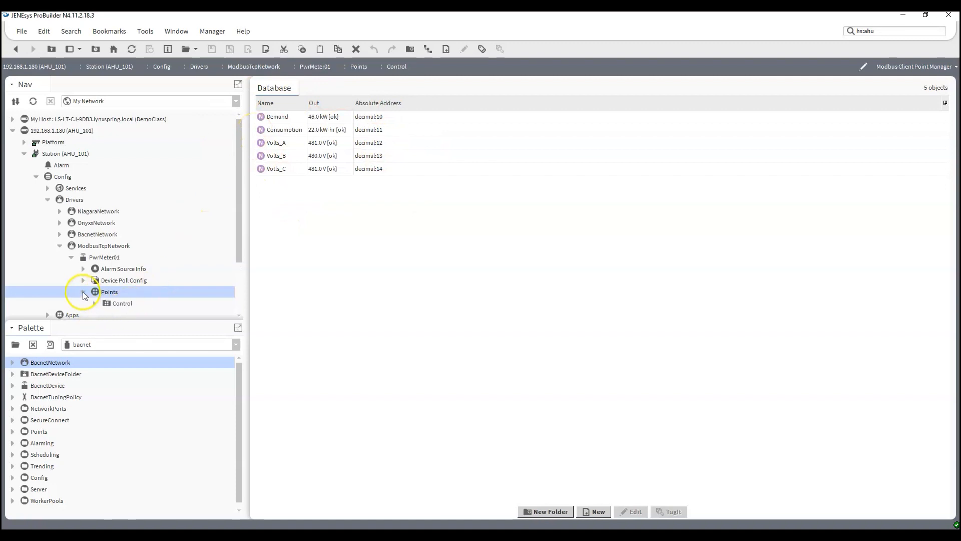
{"action": "left_click", "coordinate": [93, 303]}
{"action": "scroll", "coordinate": [92, 293], "scroll_direction": "down", "scroll_amount": 3}
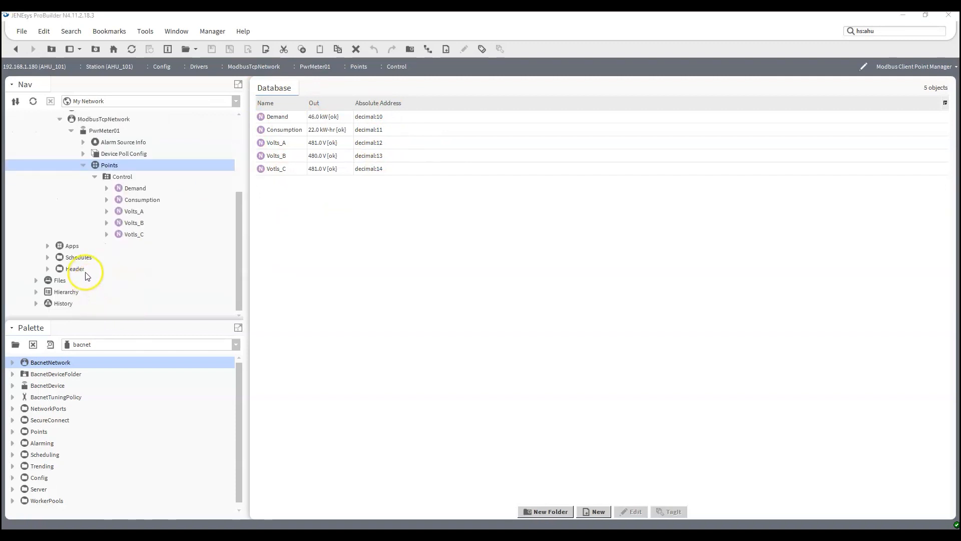
{"action": "right_click", "coordinate": [140, 184]}
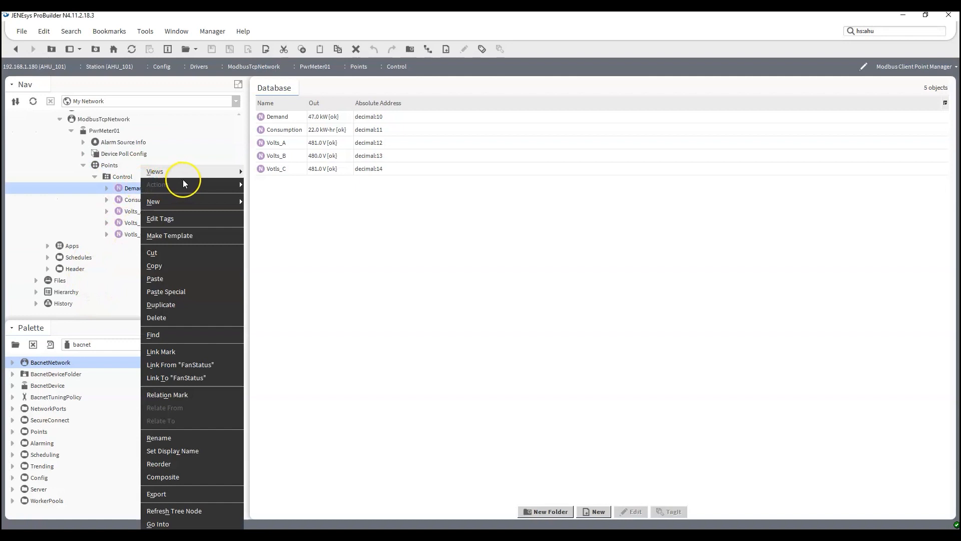
{"action": "mouse_move", "coordinate": [208, 175]}
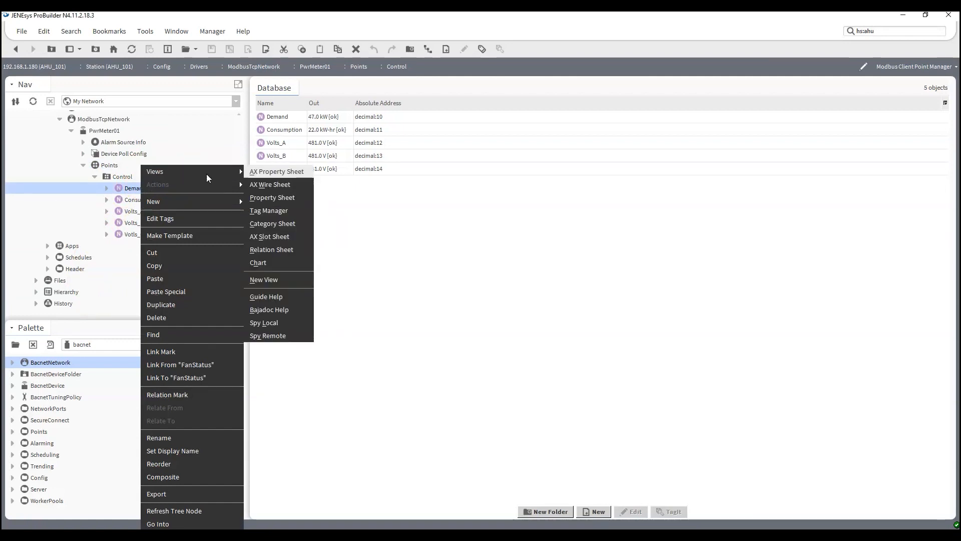
{"action": "left_click", "coordinate": [269, 210]}
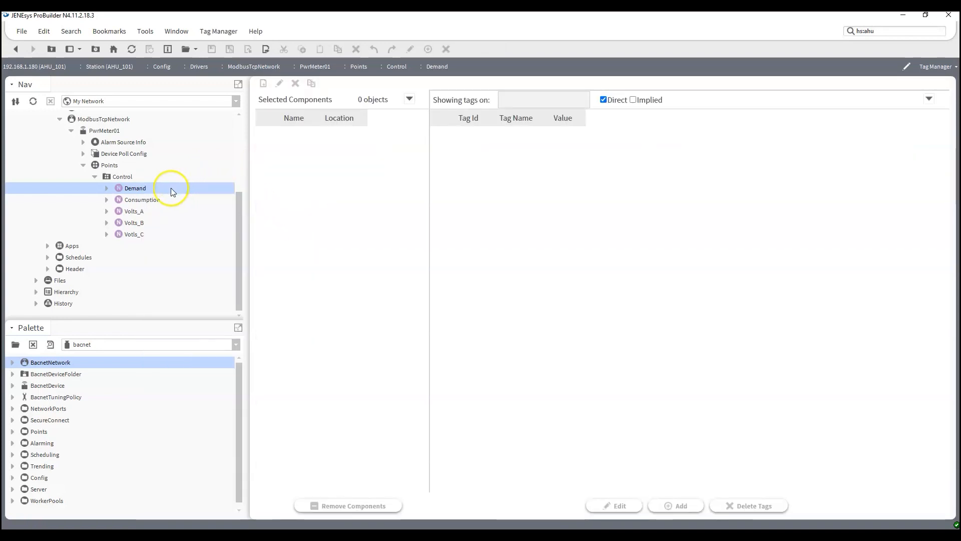
{"action": "left_click", "coordinate": [140, 236], "text": "shift"}
{"action": "left_click_drag", "start_coordinate": [135, 188], "coordinate": [106, 189]}
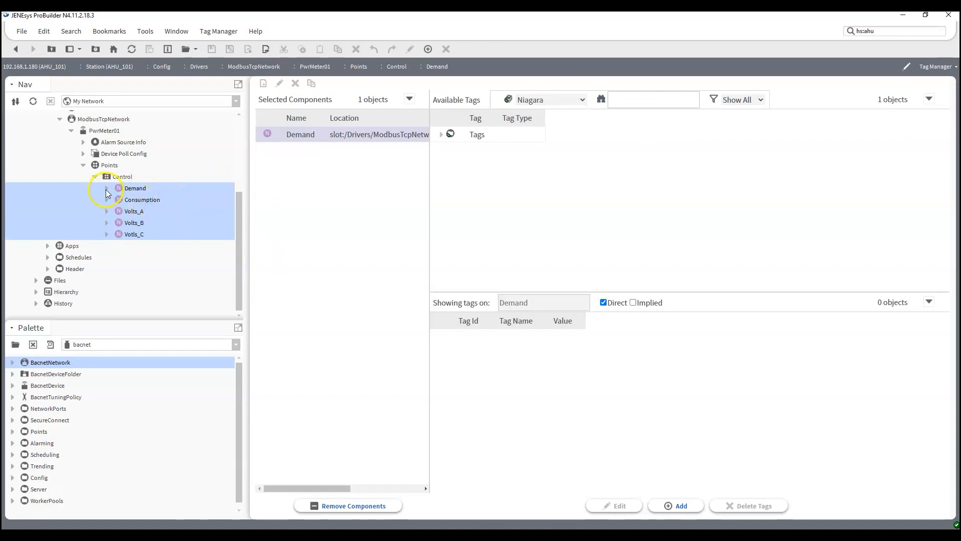
{"action": "left_click", "coordinate": [147, 211]}
{"action": "left_click", "coordinate": [145, 257], "text": "shift"}
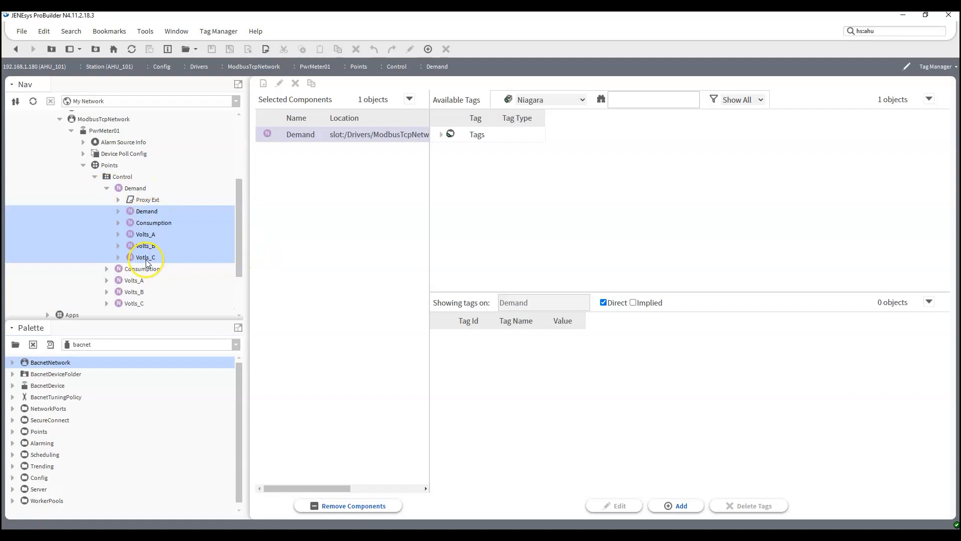
{"action": "right_click", "coordinate": [146, 259]}
{"action": "left_click", "coordinate": [161, 304]}
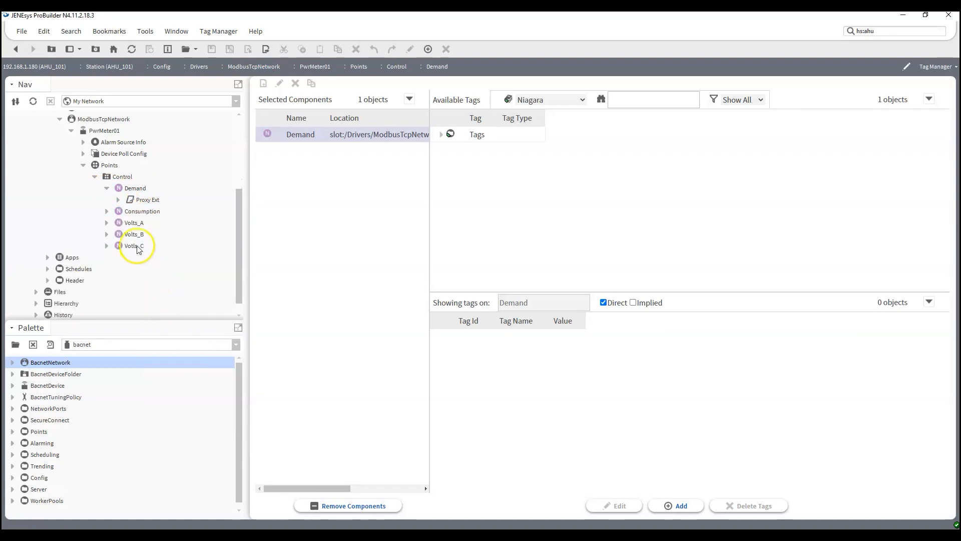
- Add the Consumption, Volts_A, Volts_B and Votls_C points to the Tag Manager's selected components alongside Demand
{"action": "left_click", "coordinate": [146, 210]}
{"action": "left_click", "coordinate": [135, 246], "text": "shift"}
{"action": "left_click_drag", "start_coordinate": [136, 224], "coordinate": [324, 239]}
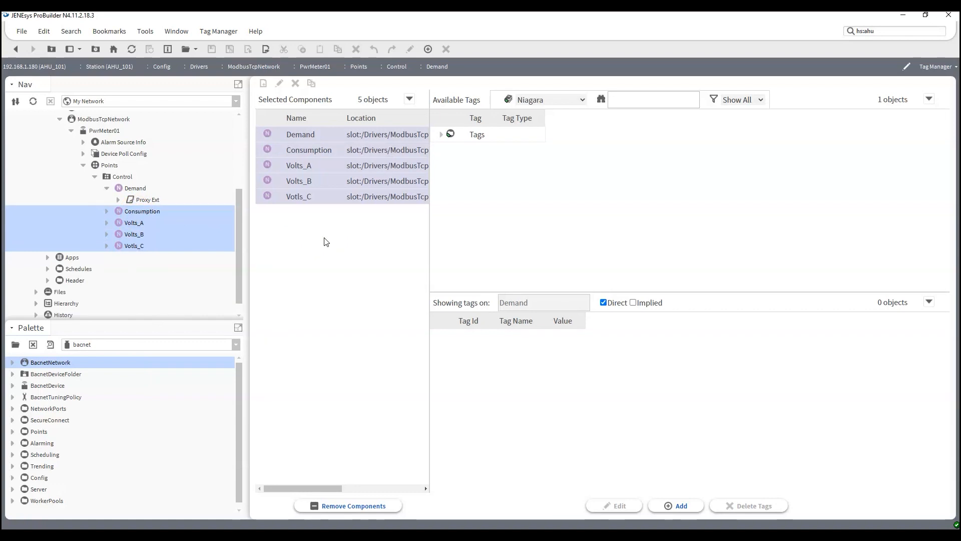
- Switch the available tags to the Haystack dictionary and expand its list of tags
{"action": "left_click", "coordinate": [583, 103]}
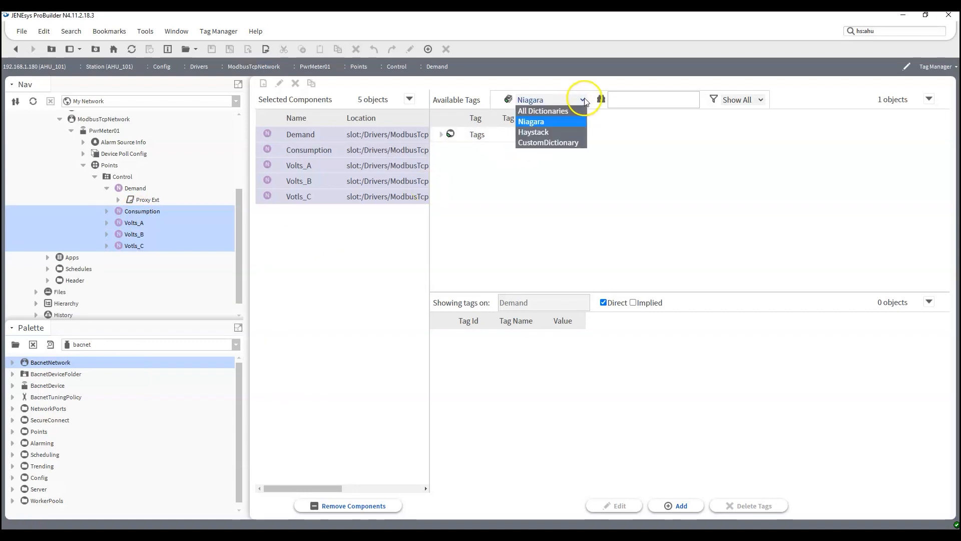
{"action": "left_click", "coordinate": [557, 132]}
{"action": "left_click", "coordinate": [544, 129]}
{"action": "left_click", "coordinate": [441, 134]}
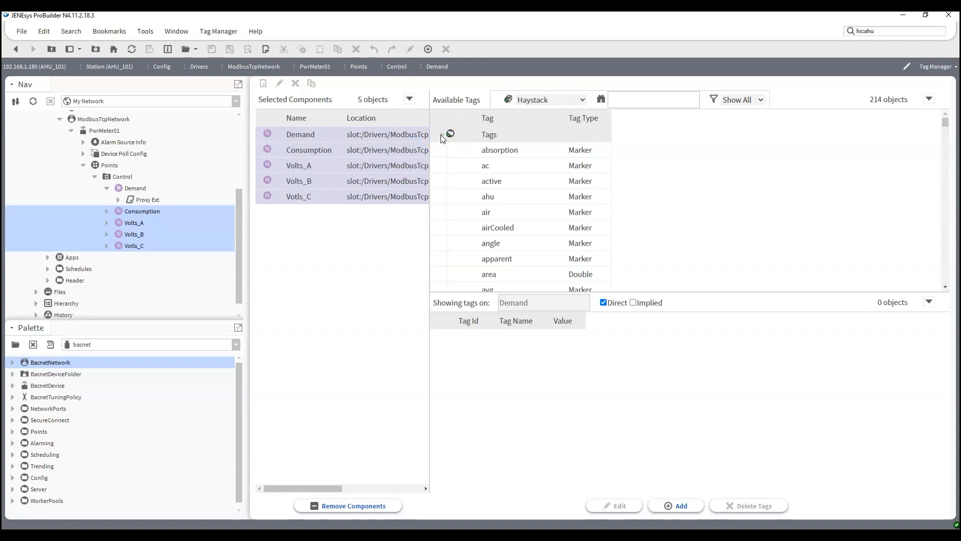
- Add the Haystack area tag with a value of 10000 to all five selected points
{"action": "left_click", "coordinate": [552, 211]}
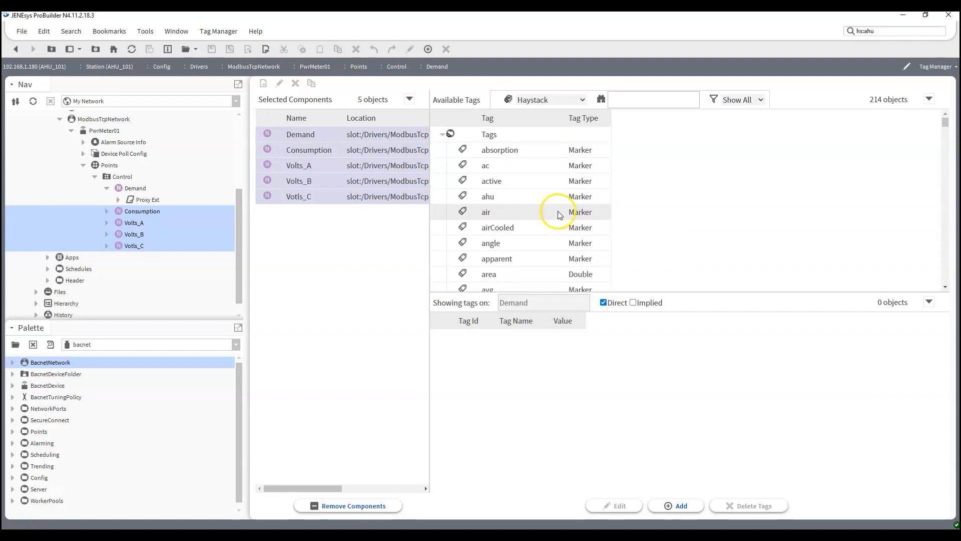
{"action": "left_click", "coordinate": [499, 278]}
{"action": "double_click", "coordinate": [499, 278]}
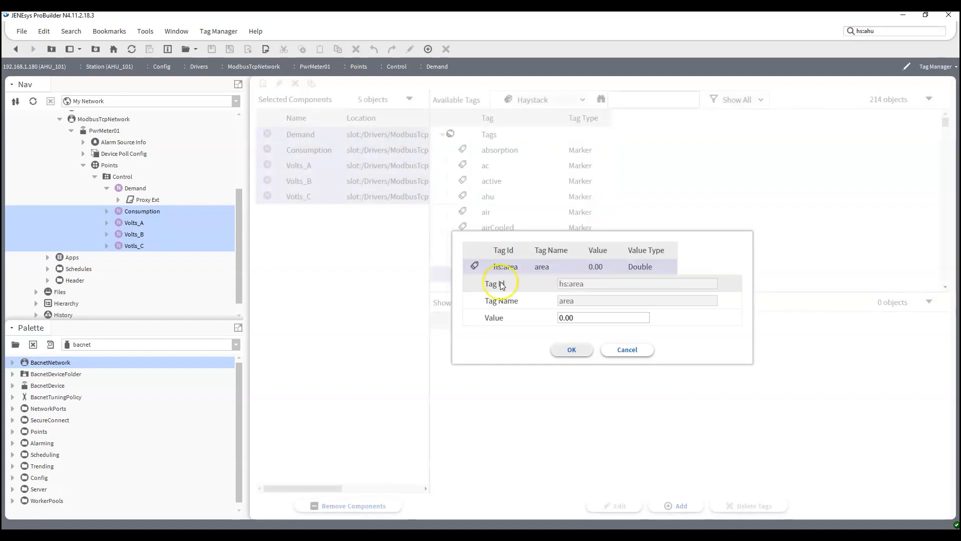
{"action": "left_click", "coordinate": [603, 318]}
{"action": "double_click", "coordinate": [604, 319]}
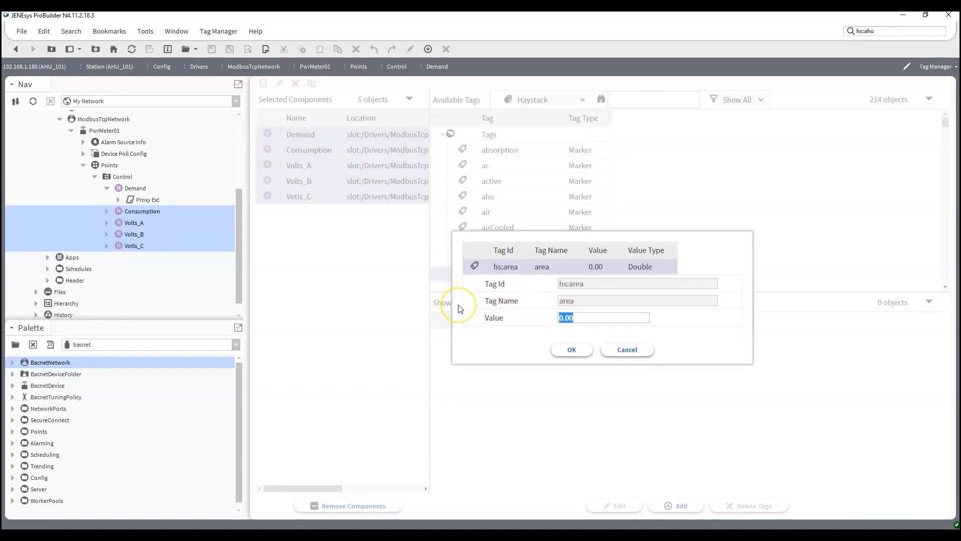
{"action": "type", "text": "10000"}
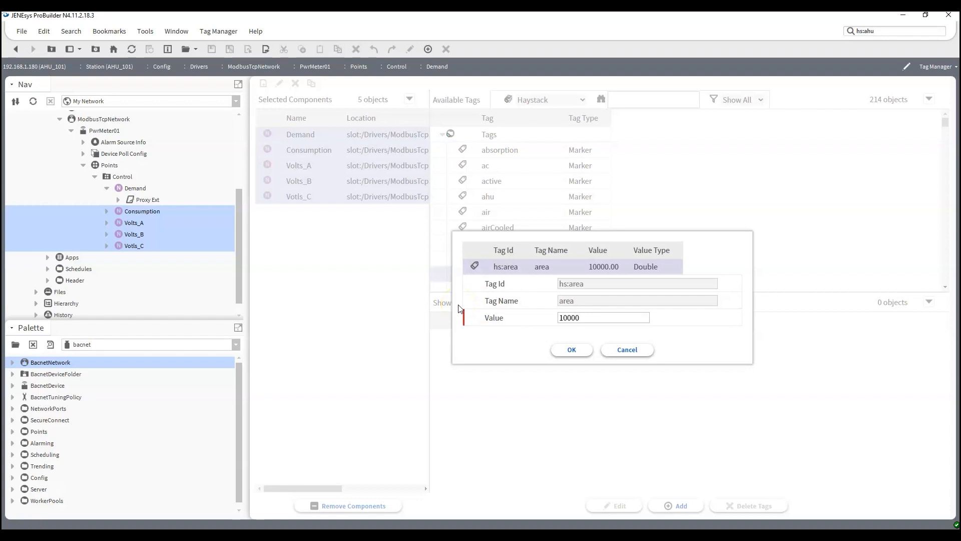
{"action": "left_click", "coordinate": [571, 350]}
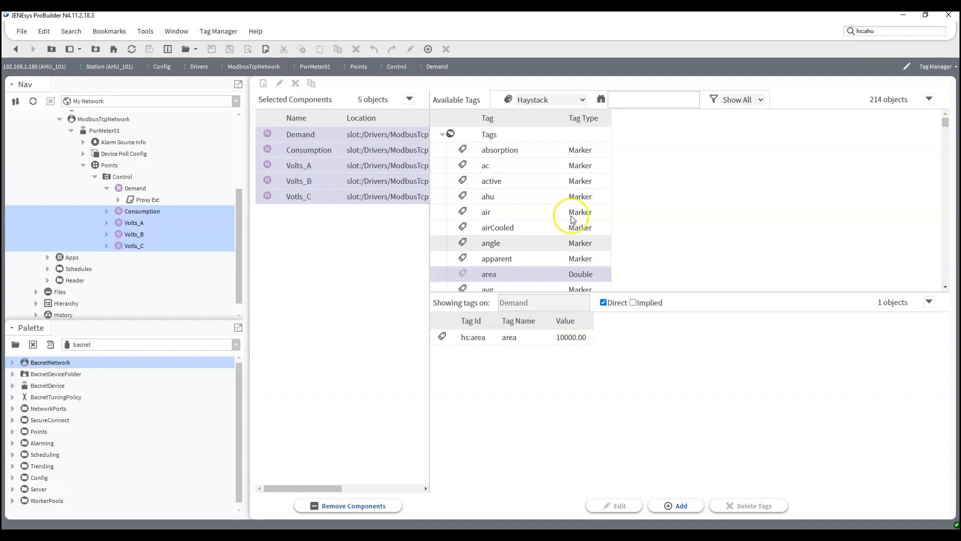
- Add the Haystack energy marker tag to the Demand point and to the Consumption point
{"action": "left_click", "coordinate": [319, 150]}
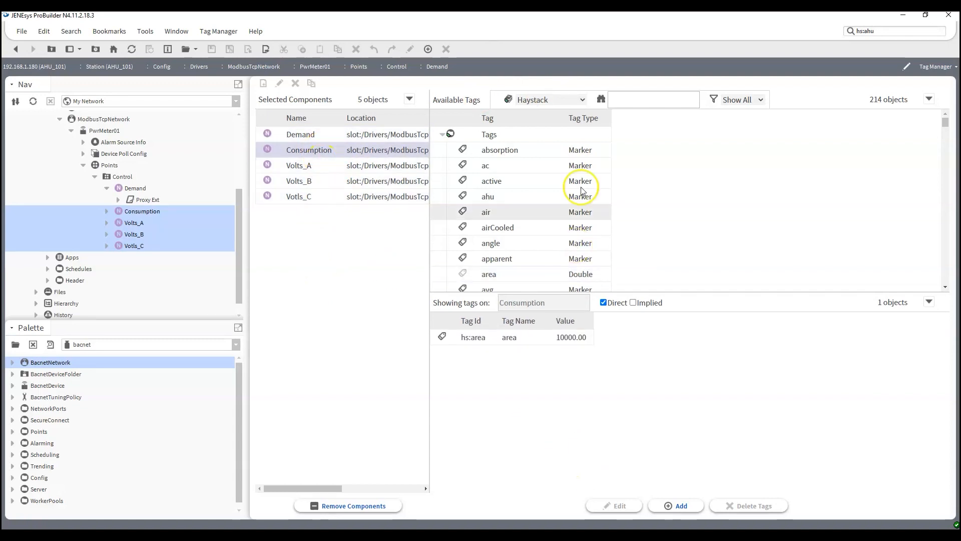
{"action": "left_click", "coordinate": [323, 132]}
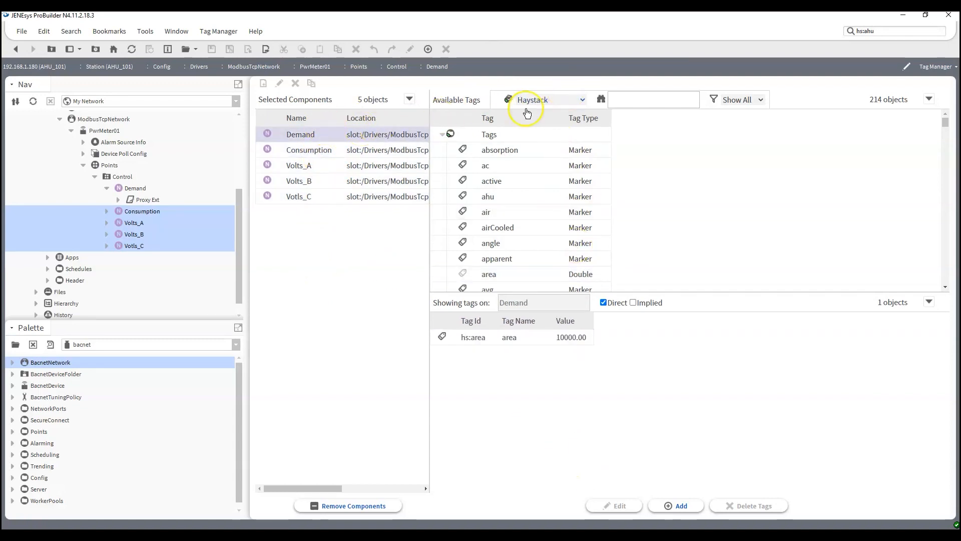
{"action": "left_click", "coordinate": [582, 99]}
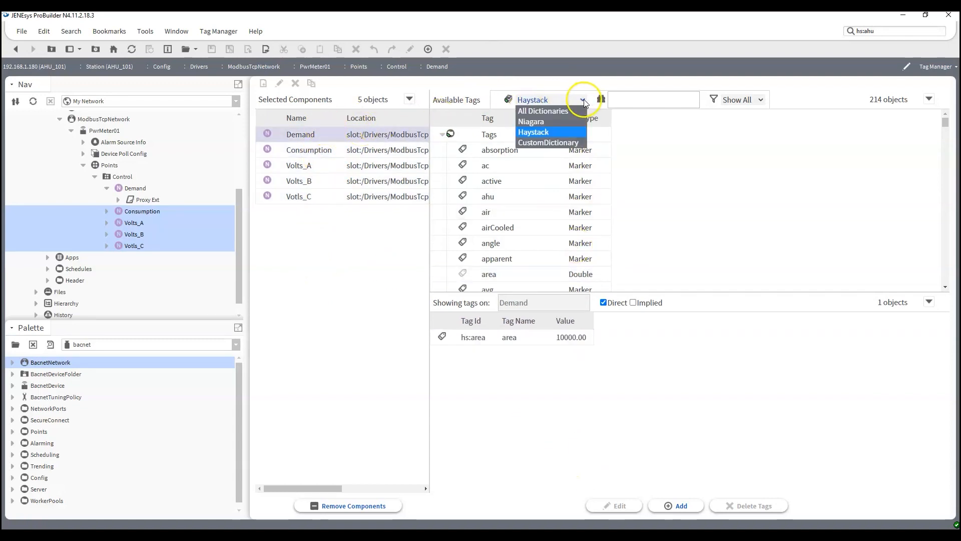
{"action": "left_click", "coordinate": [461, 156]}
{"action": "scroll", "coordinate": [498, 209], "scroll_direction": "down", "scroll_amount": 10}
{"action": "scroll", "coordinate": [502, 212], "scroll_direction": "down", "scroll_amount": 5}
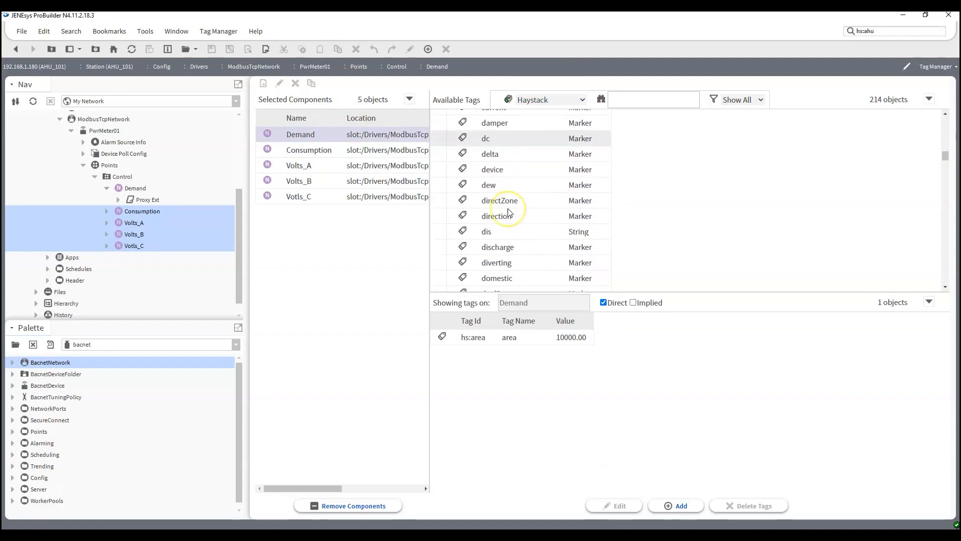
{"action": "scroll", "coordinate": [520, 212], "scroll_direction": "up", "scroll_amount": 3}
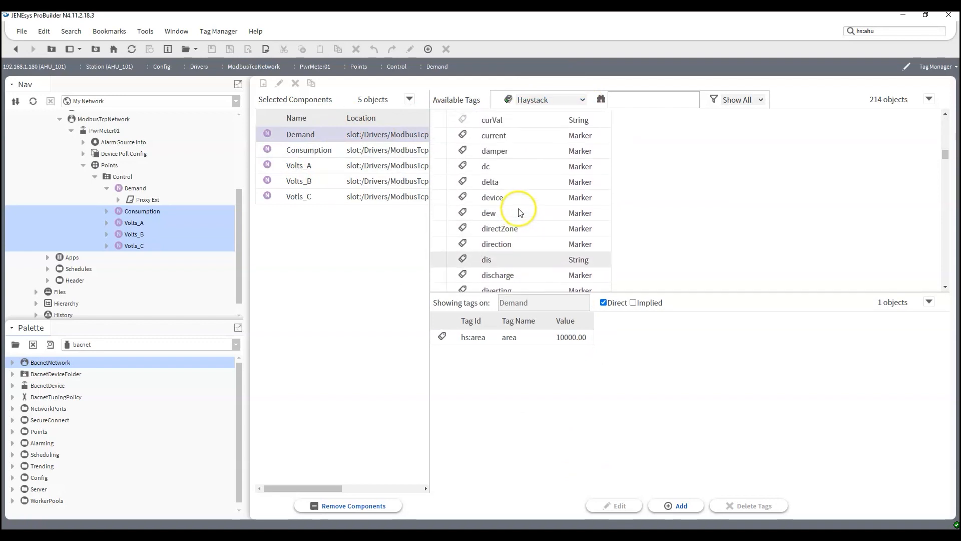
{"action": "scroll", "coordinate": [519, 213], "scroll_direction": "down", "scroll_amount": 2}
{"action": "scroll", "coordinate": [520, 212], "scroll_direction": "down", "scroll_amount": 6}
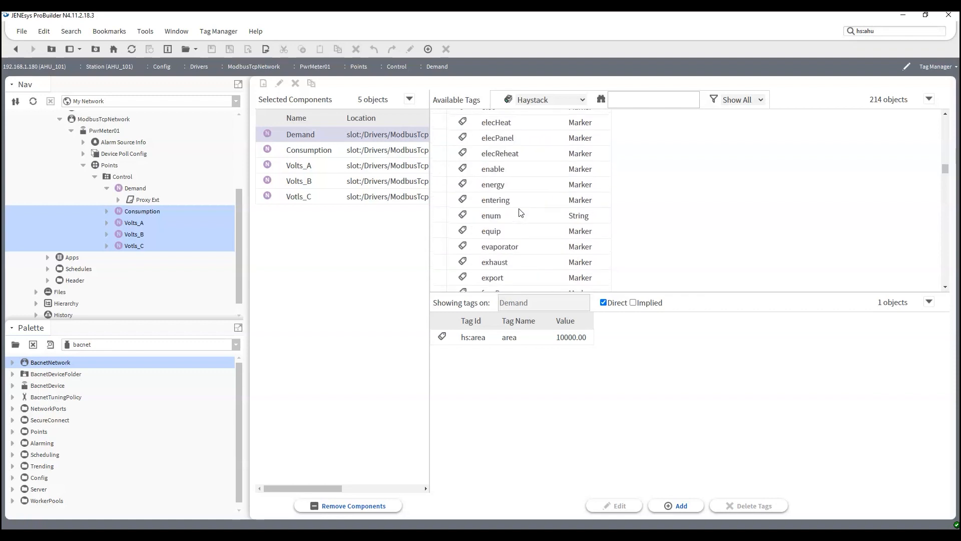
{"action": "scroll", "coordinate": [517, 210], "scroll_direction": "up", "scroll_amount": 2}
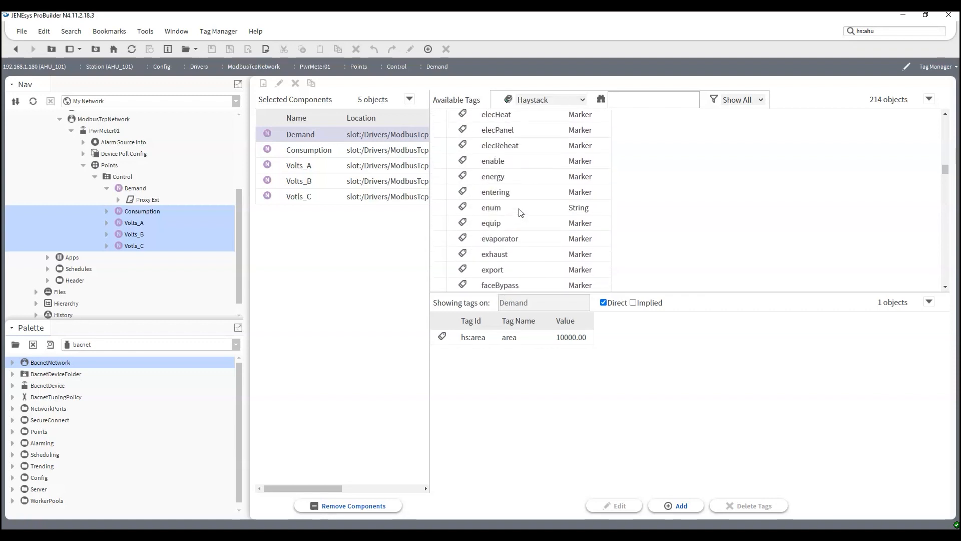
{"action": "double_click", "coordinate": [509, 178]}
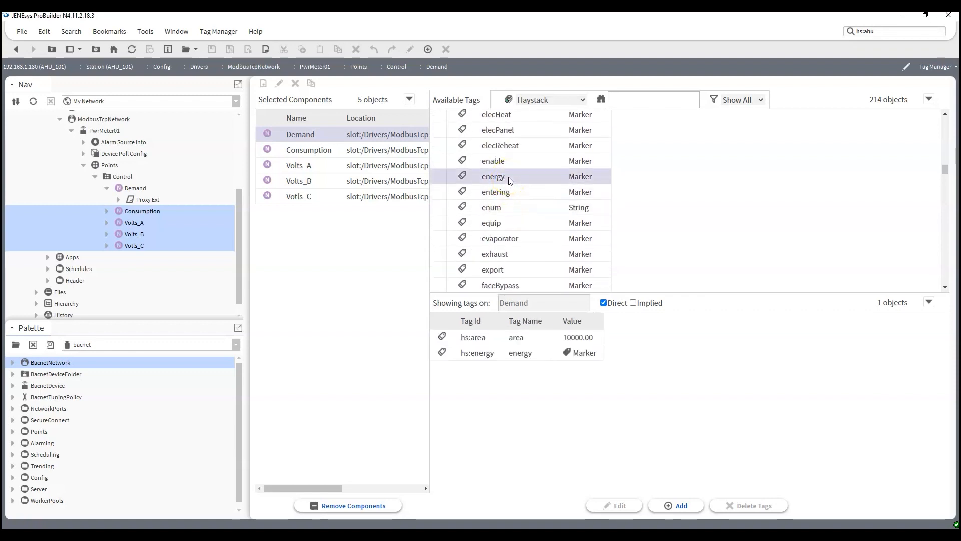
{"action": "left_click", "coordinate": [329, 153]}
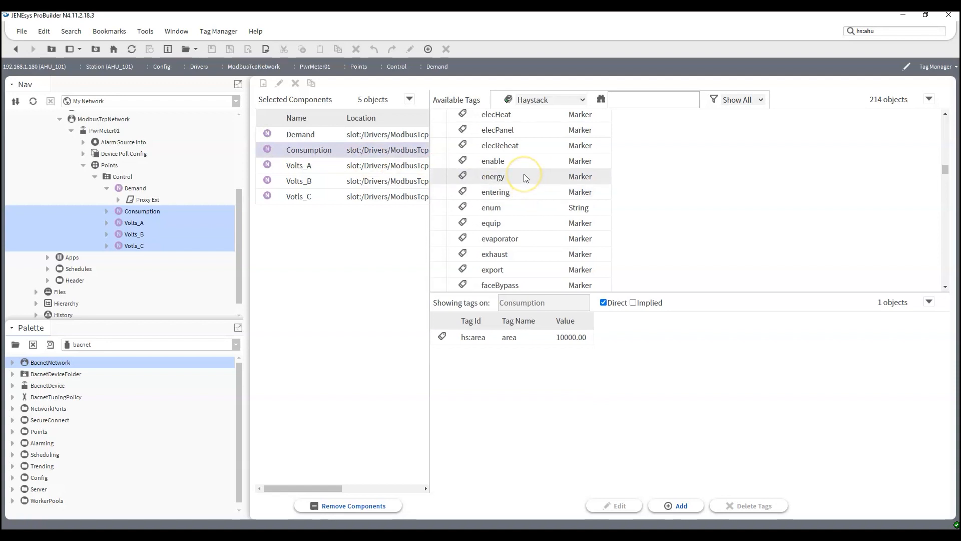
{"action": "double_click", "coordinate": [525, 178]}
- Add the Haystack volt marker tag to the Volts_A, Volts_B and Votls_C points together
{"action": "left_click", "coordinate": [337, 165]}
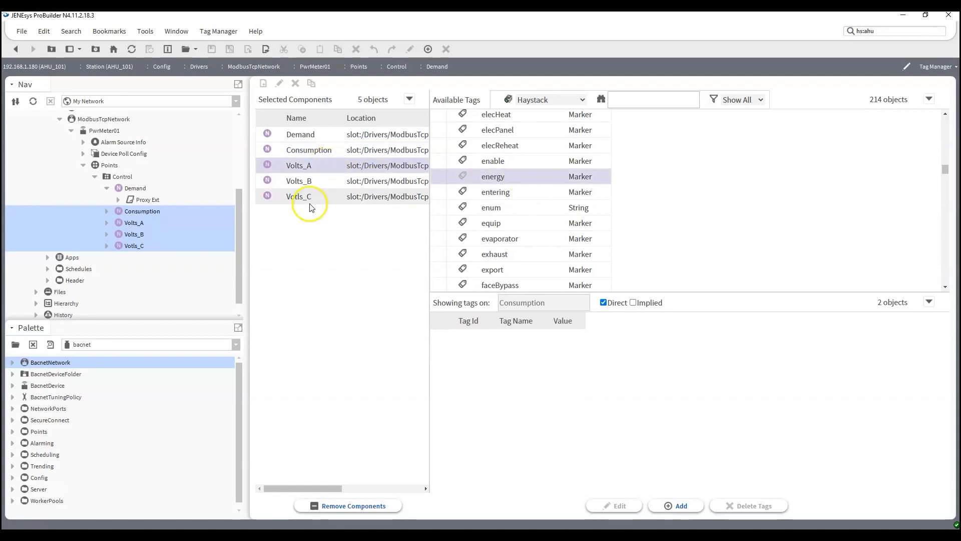
{"action": "left_click", "coordinate": [307, 203], "text": "shift"}
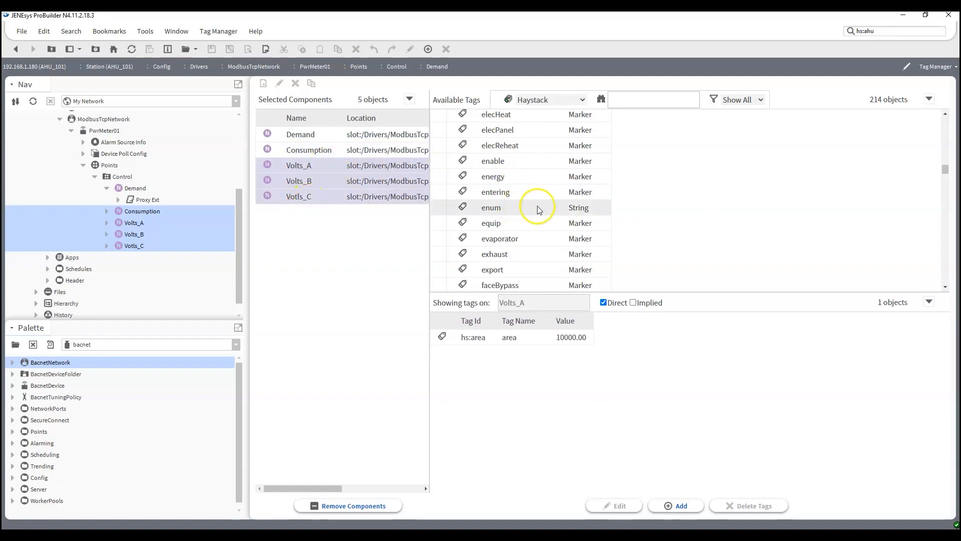
{"action": "scroll", "coordinate": [550, 216], "scroll_direction": "down", "scroll_amount": 20}
{"action": "scroll", "coordinate": [537, 216], "scroll_direction": "down", "scroll_amount": 15}
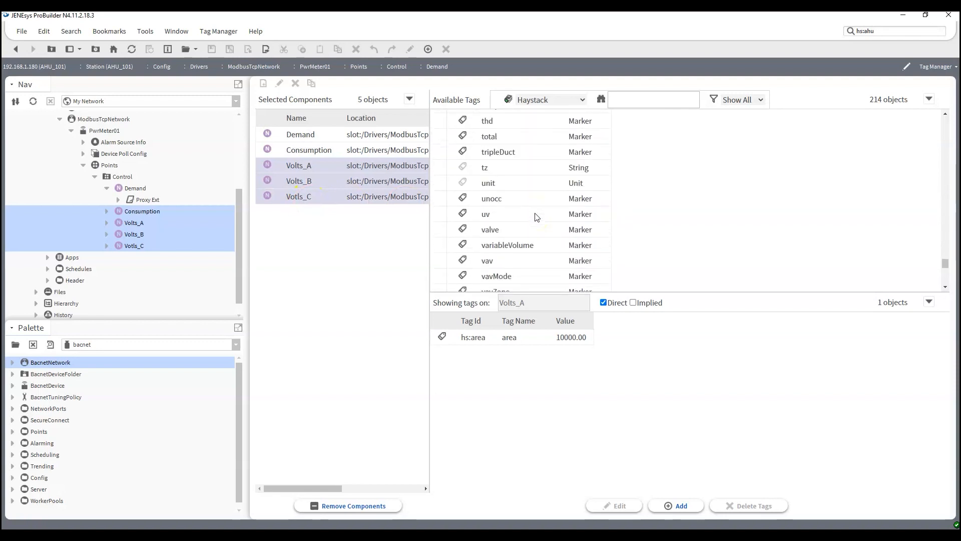
{"action": "double_click", "coordinate": [512, 236]}
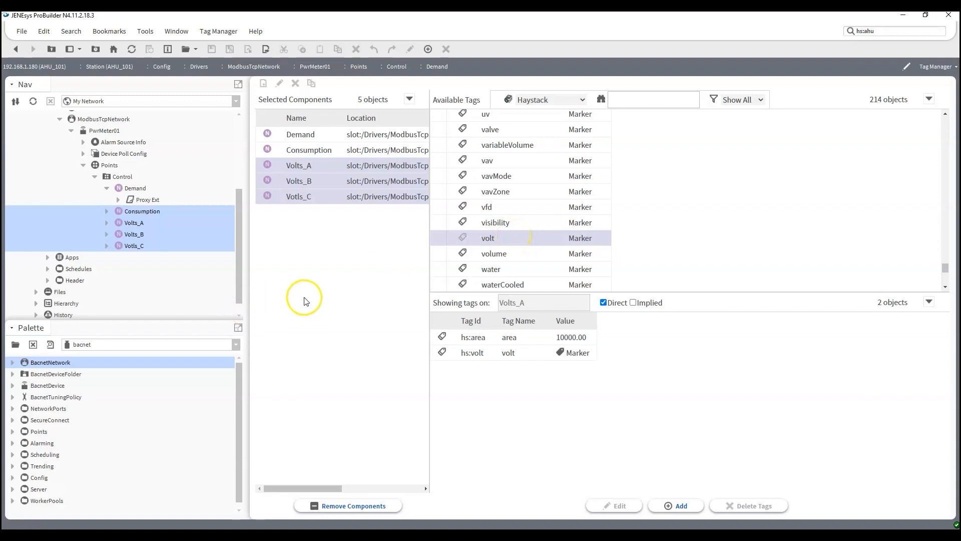
- Collapse the Demand point in the navigation tree and select PwrMeter01's Control folder
{"action": "left_click", "coordinate": [107, 187]}
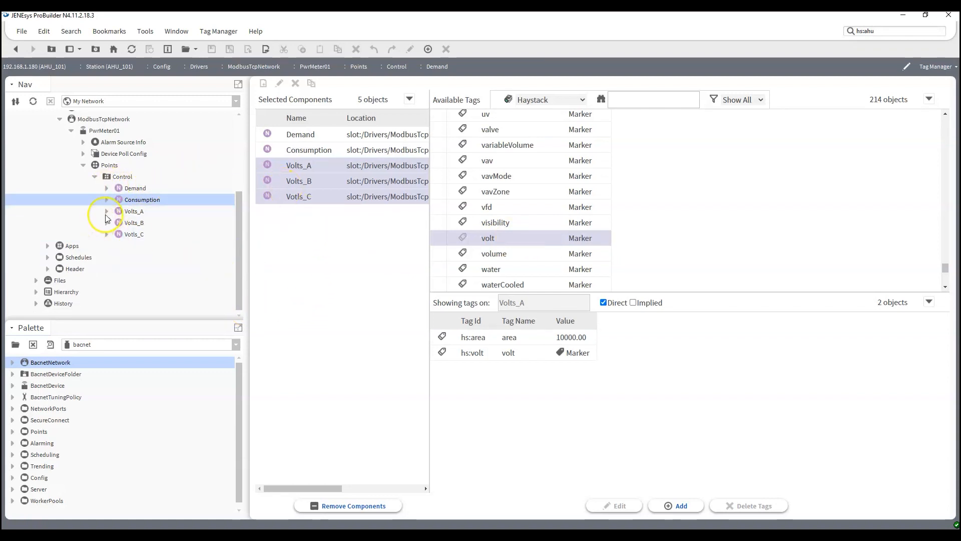
{"action": "left_click", "coordinate": [124, 177]}
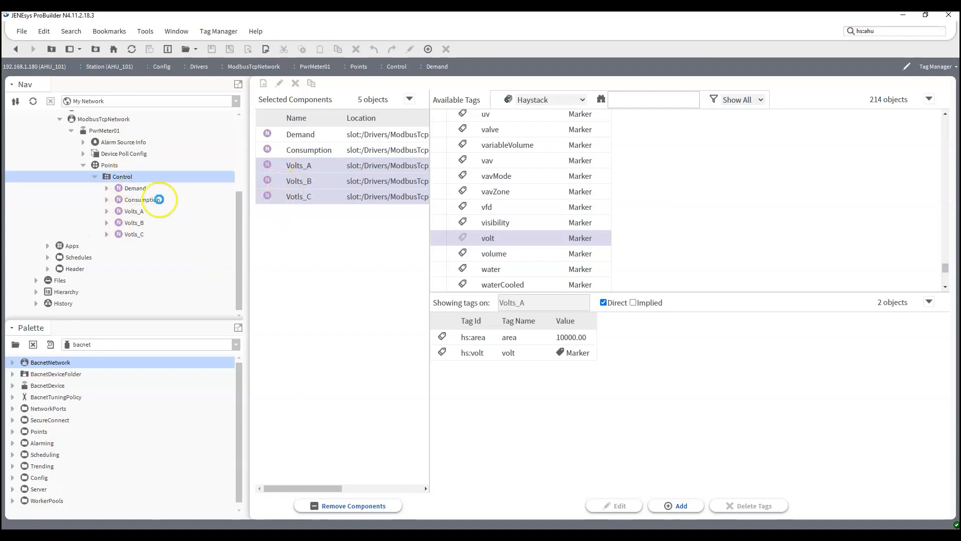